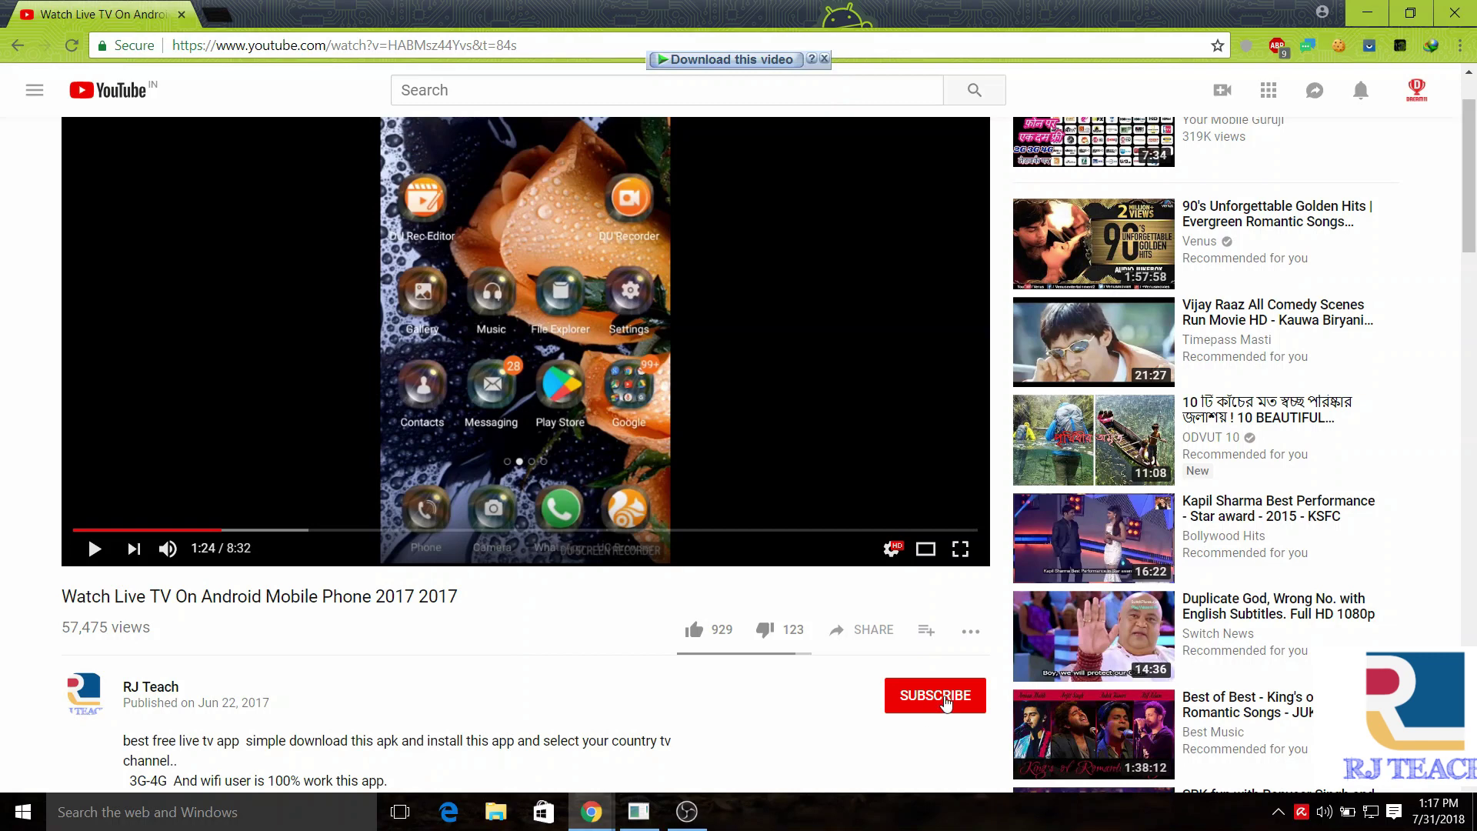
# Subscribe to the RJ Teach channel with notifications for every new video and minimize the browser
pyautogui.click(945, 702)
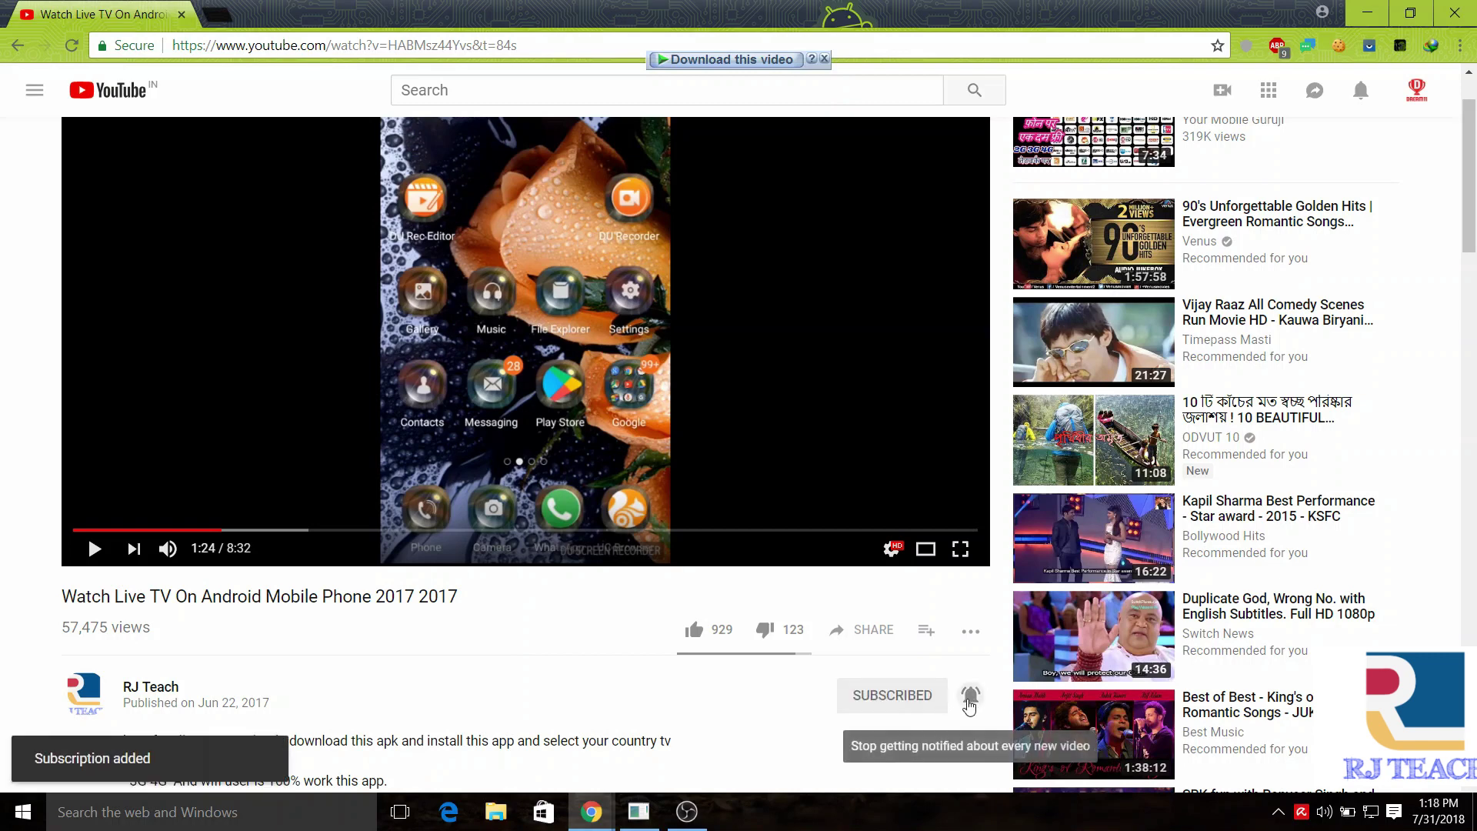
pyautogui.click(970, 698)
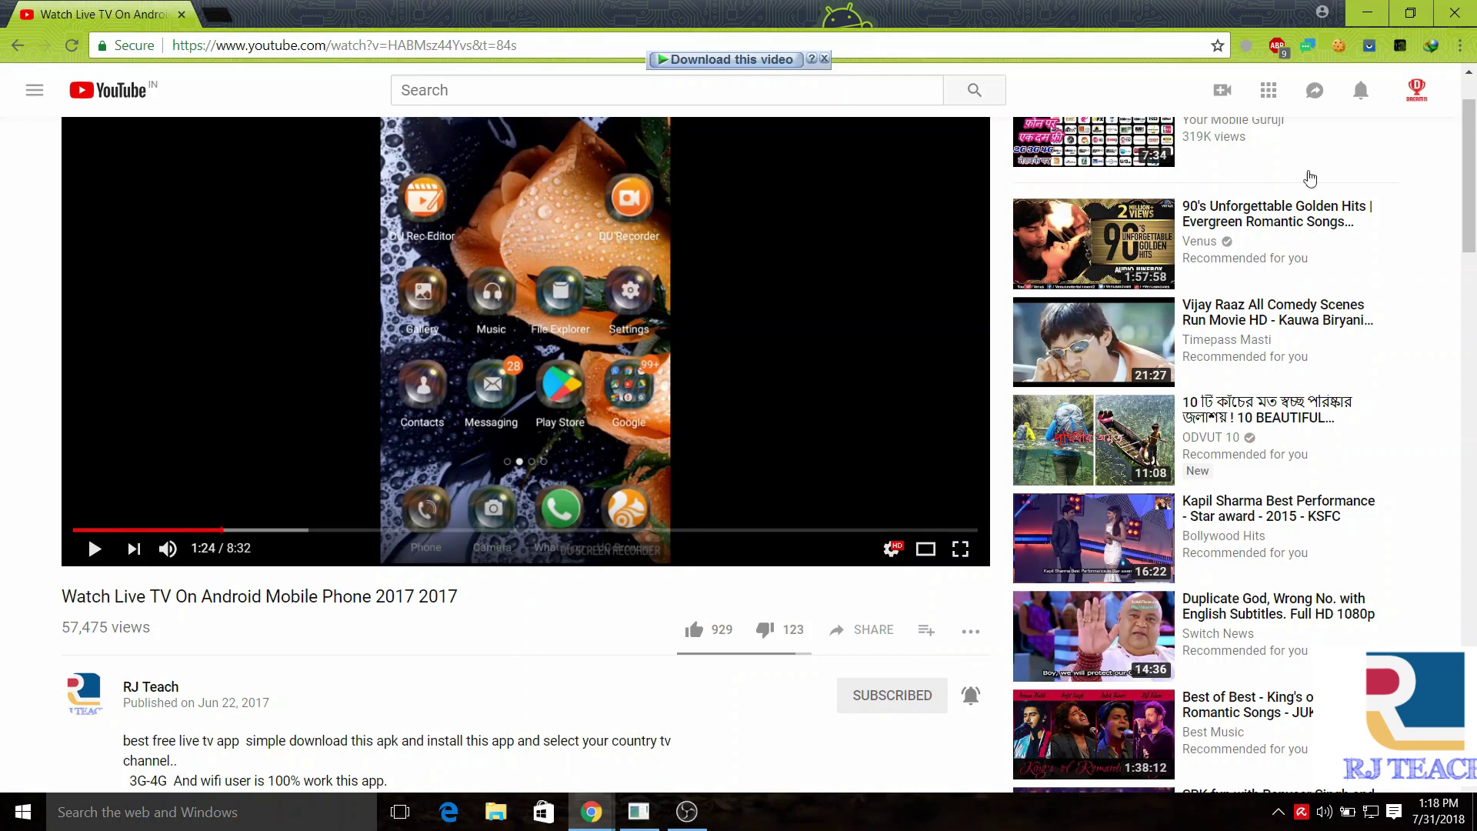
pyautogui.click(1367, 12)
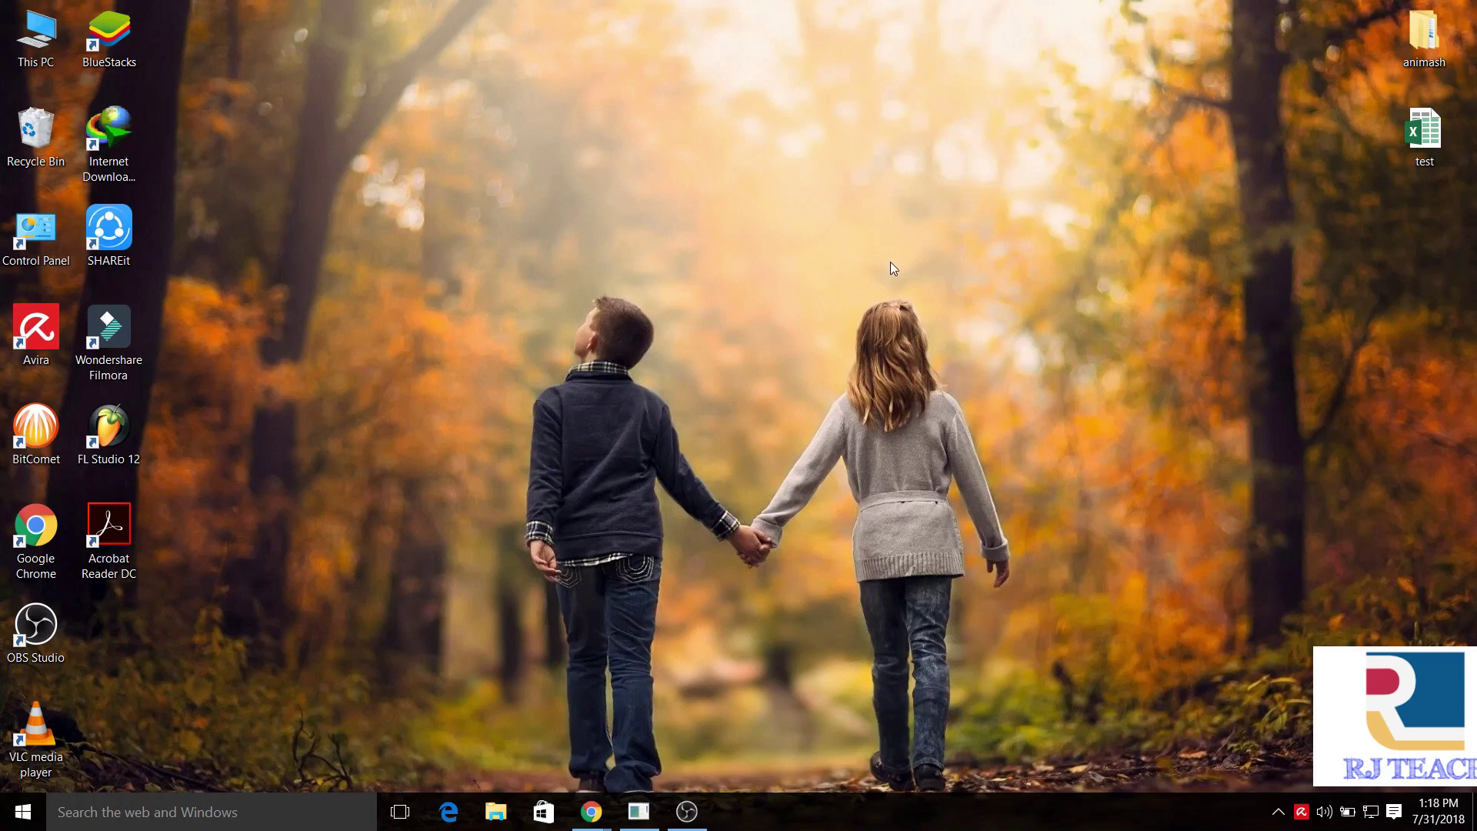
pyautogui.rightClick(892, 266)
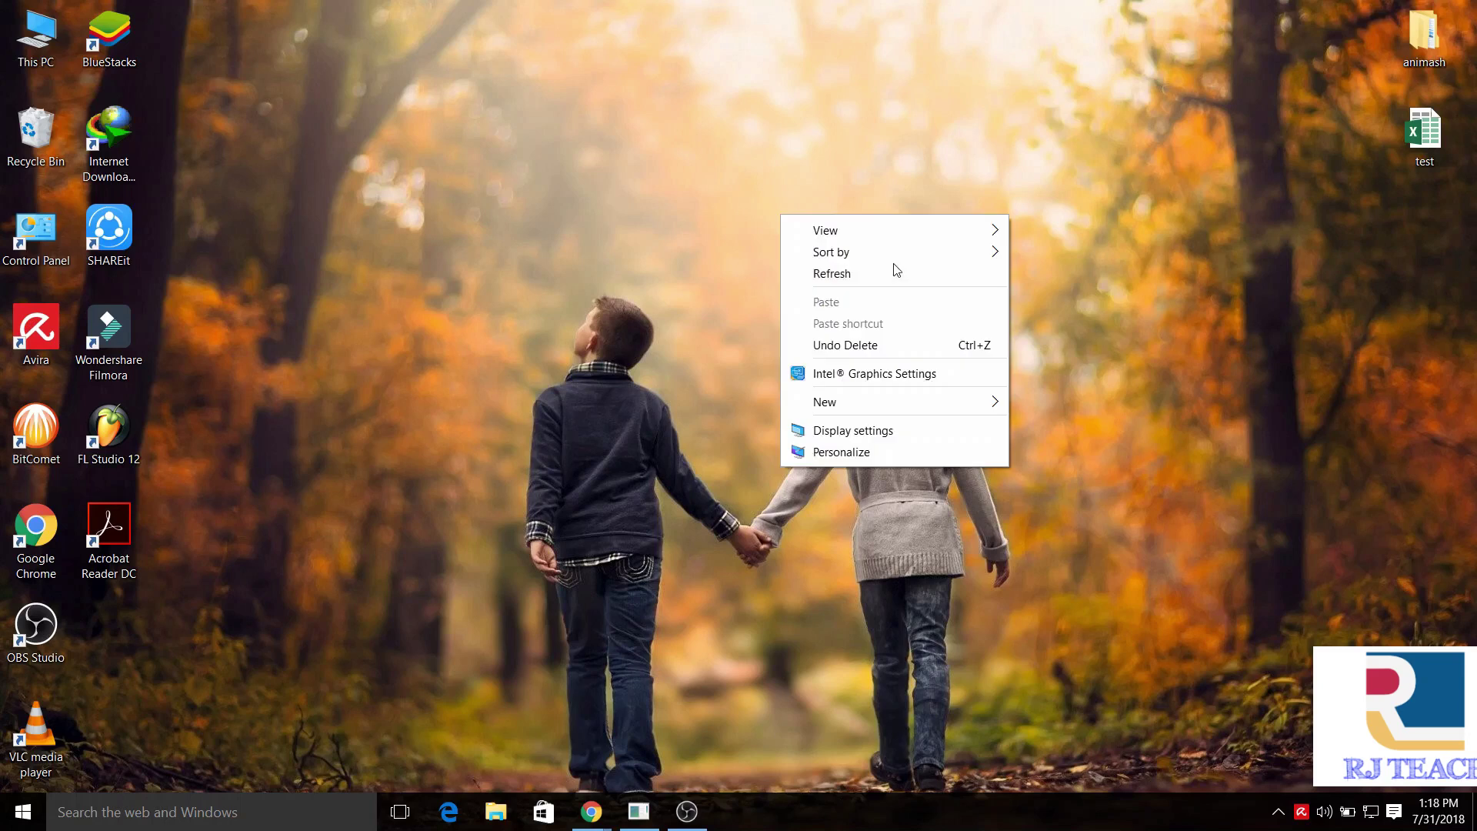
pyautogui.click(875, 271)
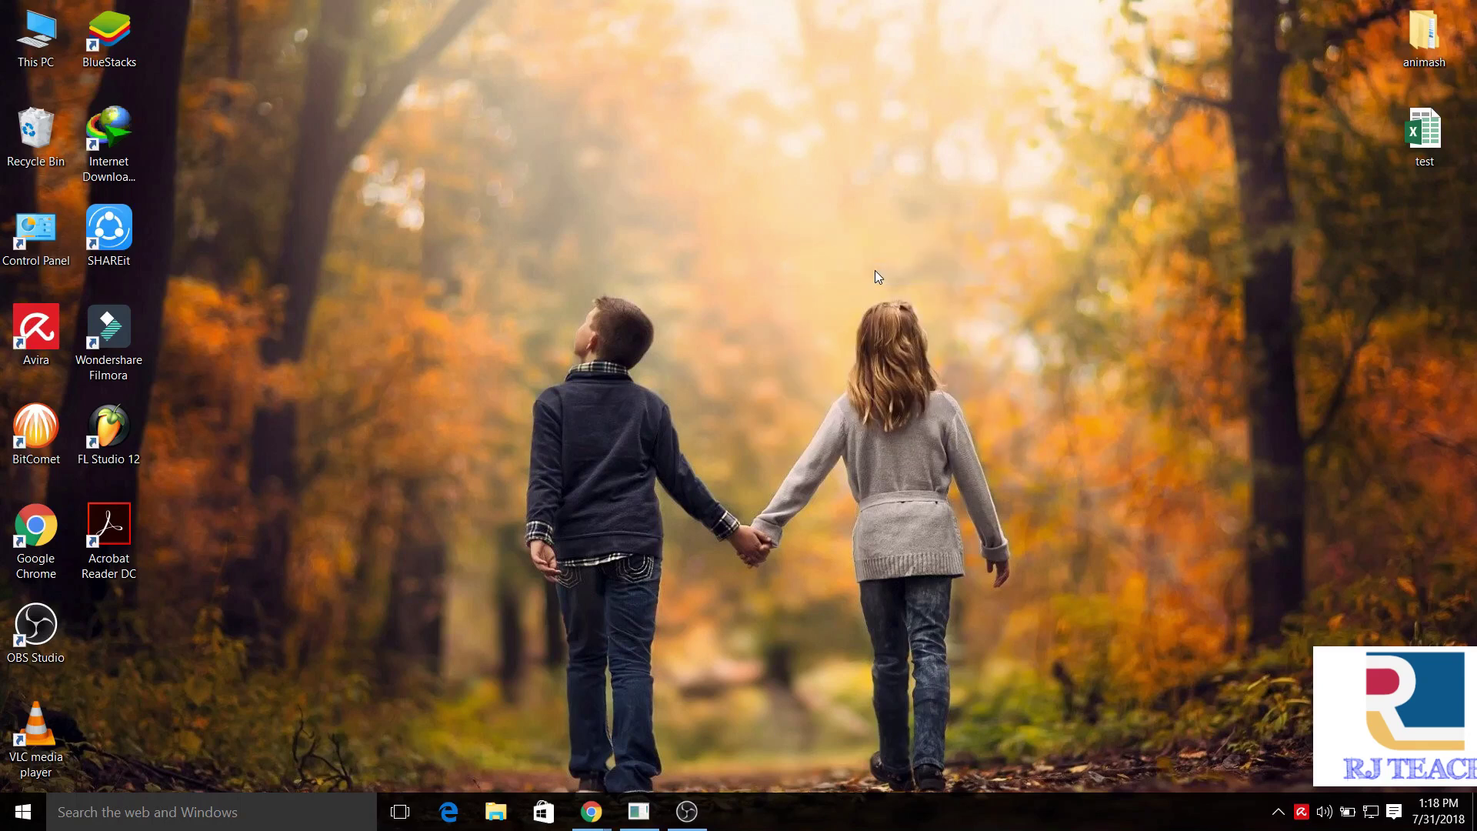
pyautogui.rightClick(740, 174)
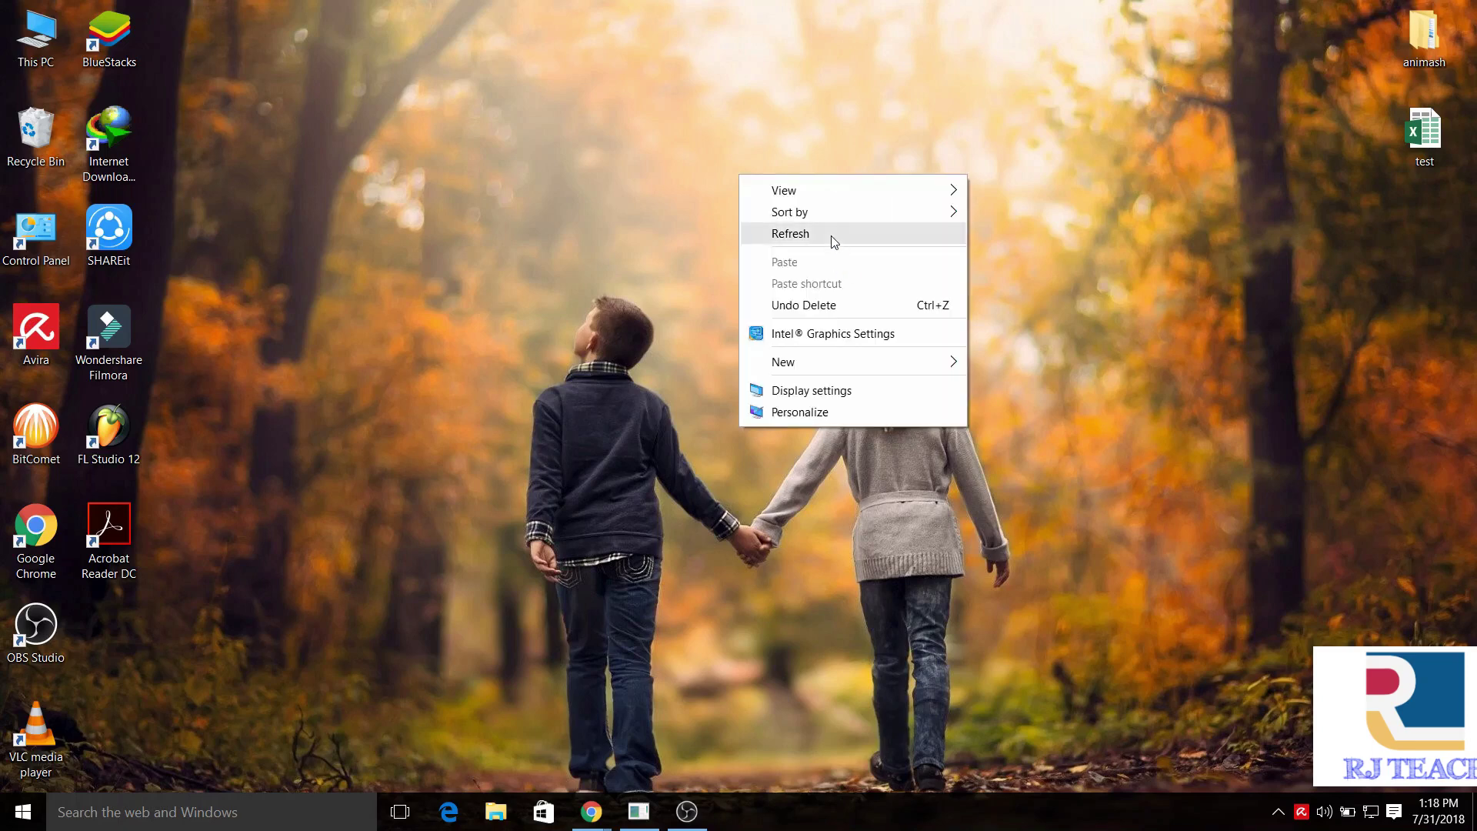
pyautogui.click(834, 233)
pyautogui.rightClick(690, 153)
pyautogui.click(808, 212)
pyautogui.rightClick(669, 162)
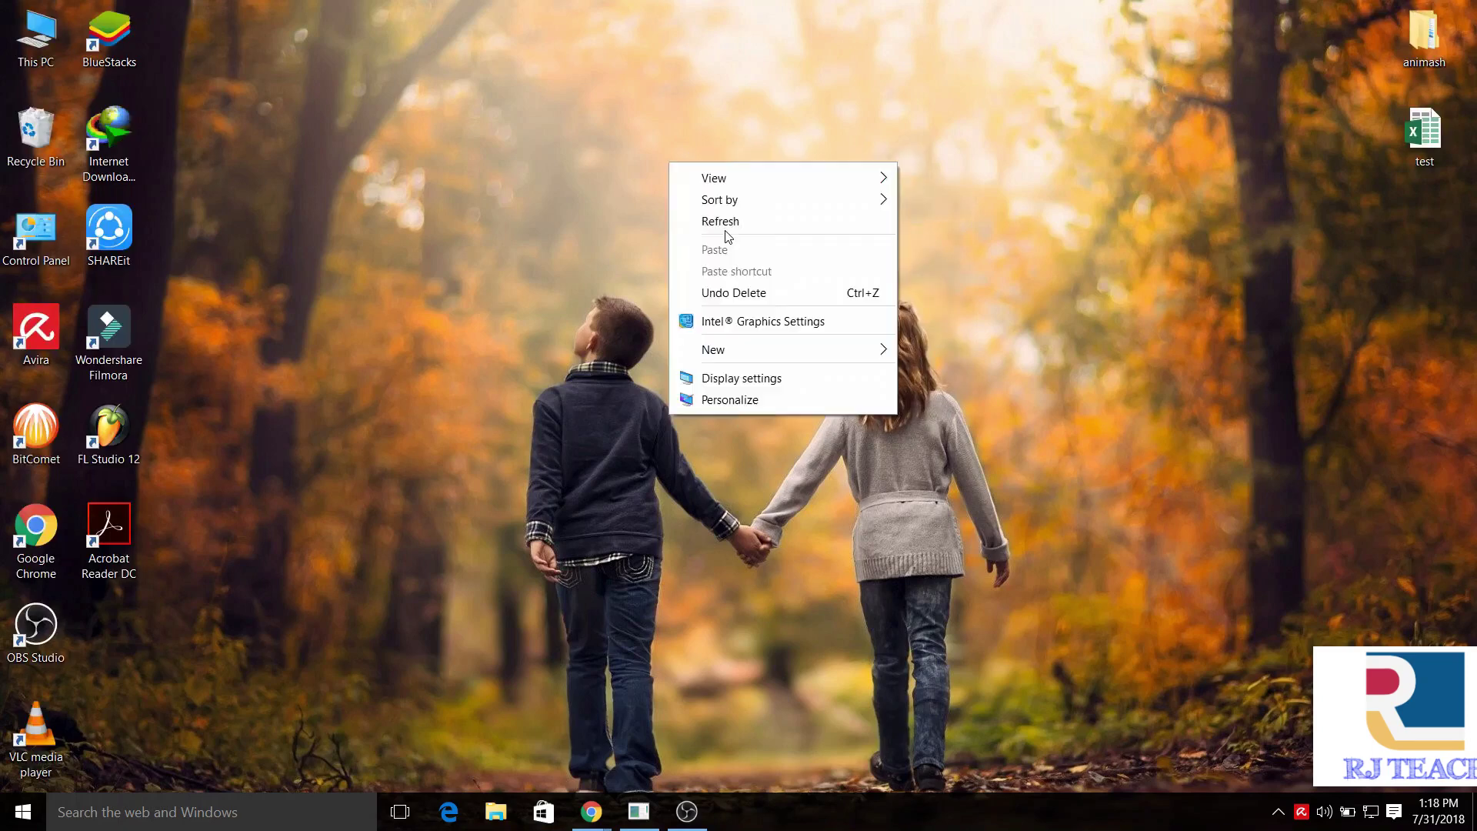
pyautogui.click(752, 226)
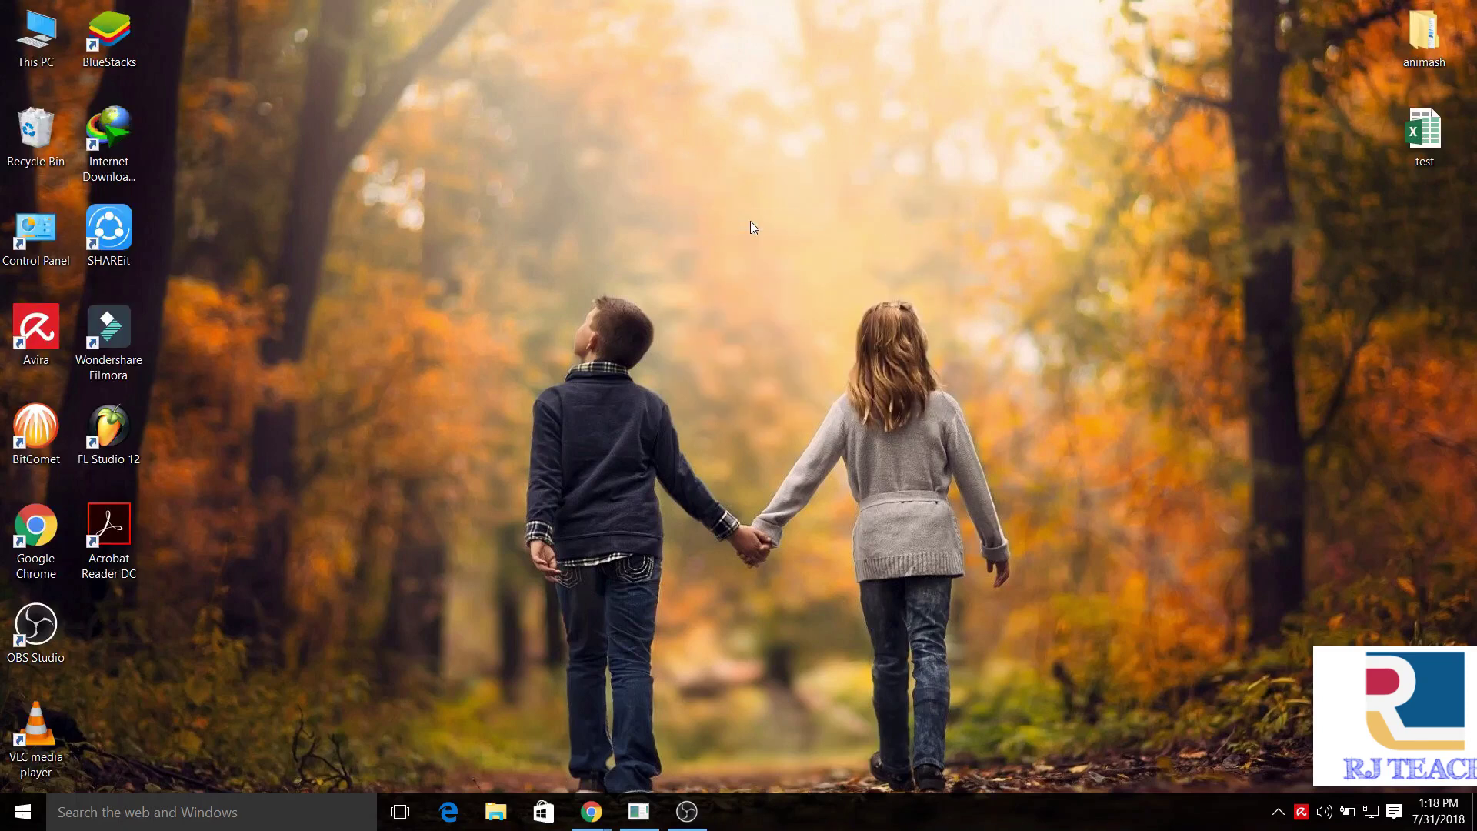
pyautogui.rightClick(760, 176)
pyautogui.click(829, 232)
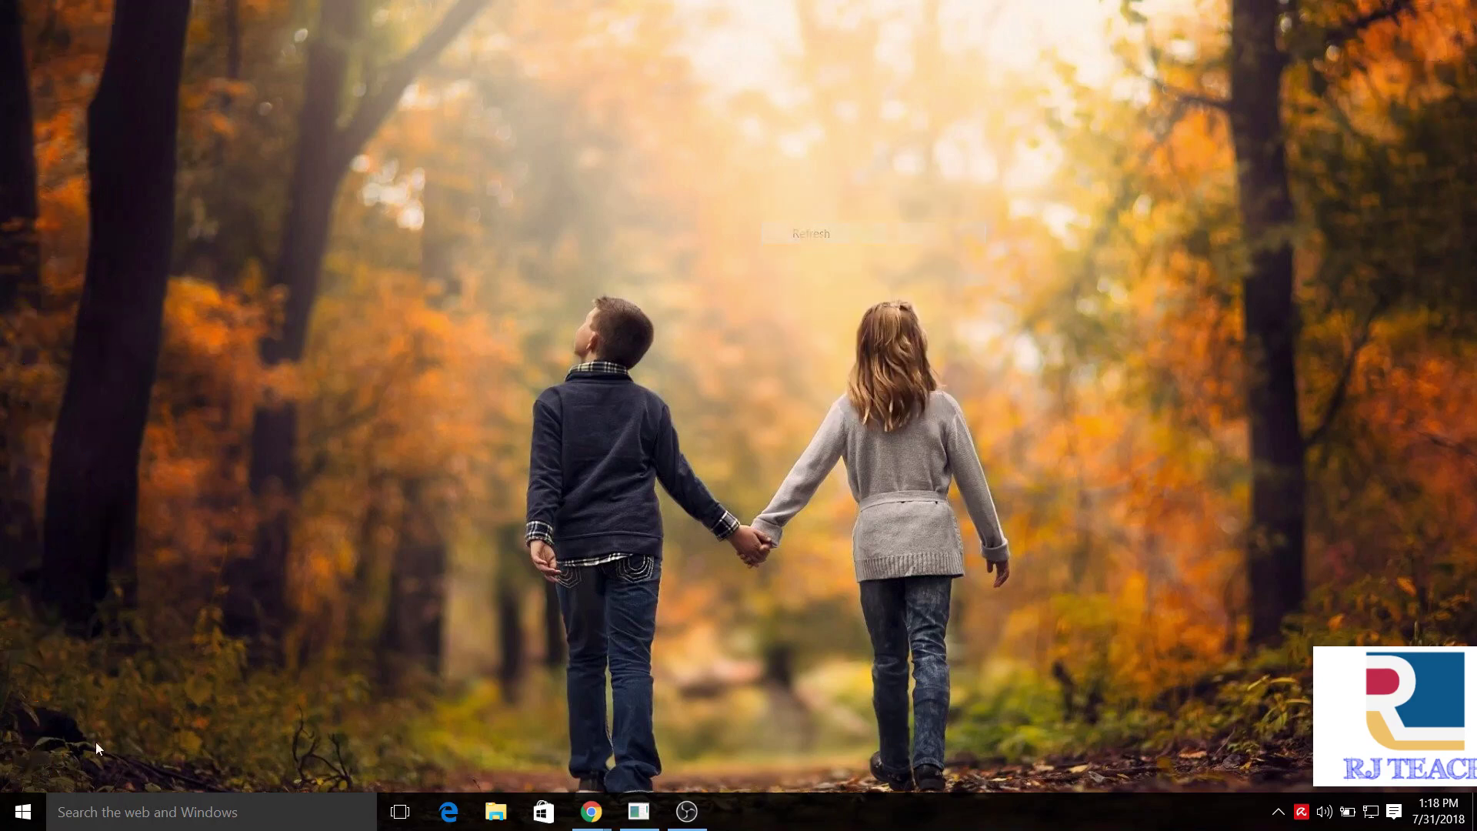
# Check the account name that Windows shows for the signed-in user and return to the desktop
pyautogui.click(17, 821)
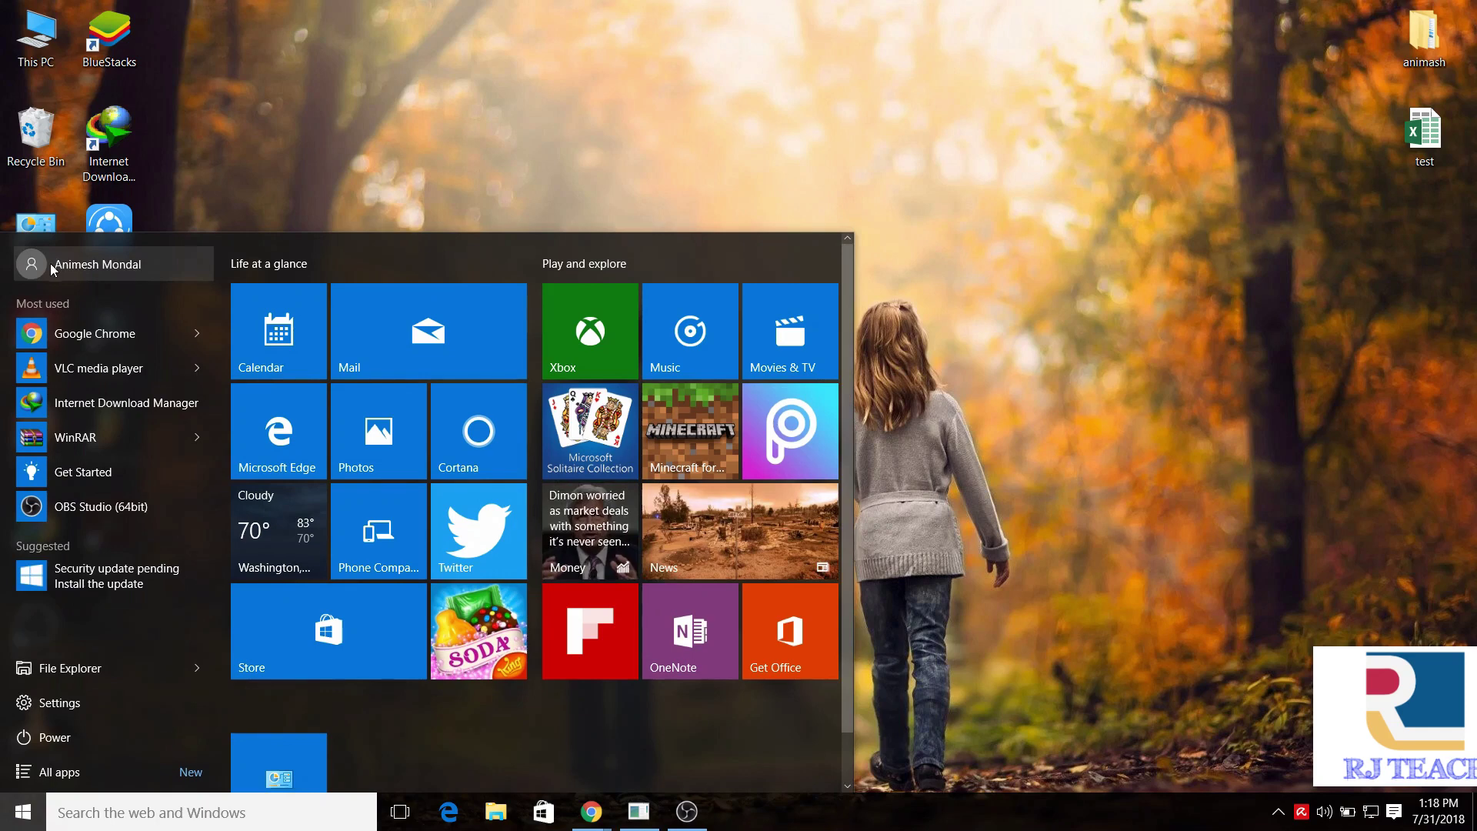
pyautogui.rightClick(961, 187)
pyautogui.click(1062, 246)
pyautogui.rightClick(892, 208)
pyautogui.click(903, 269)
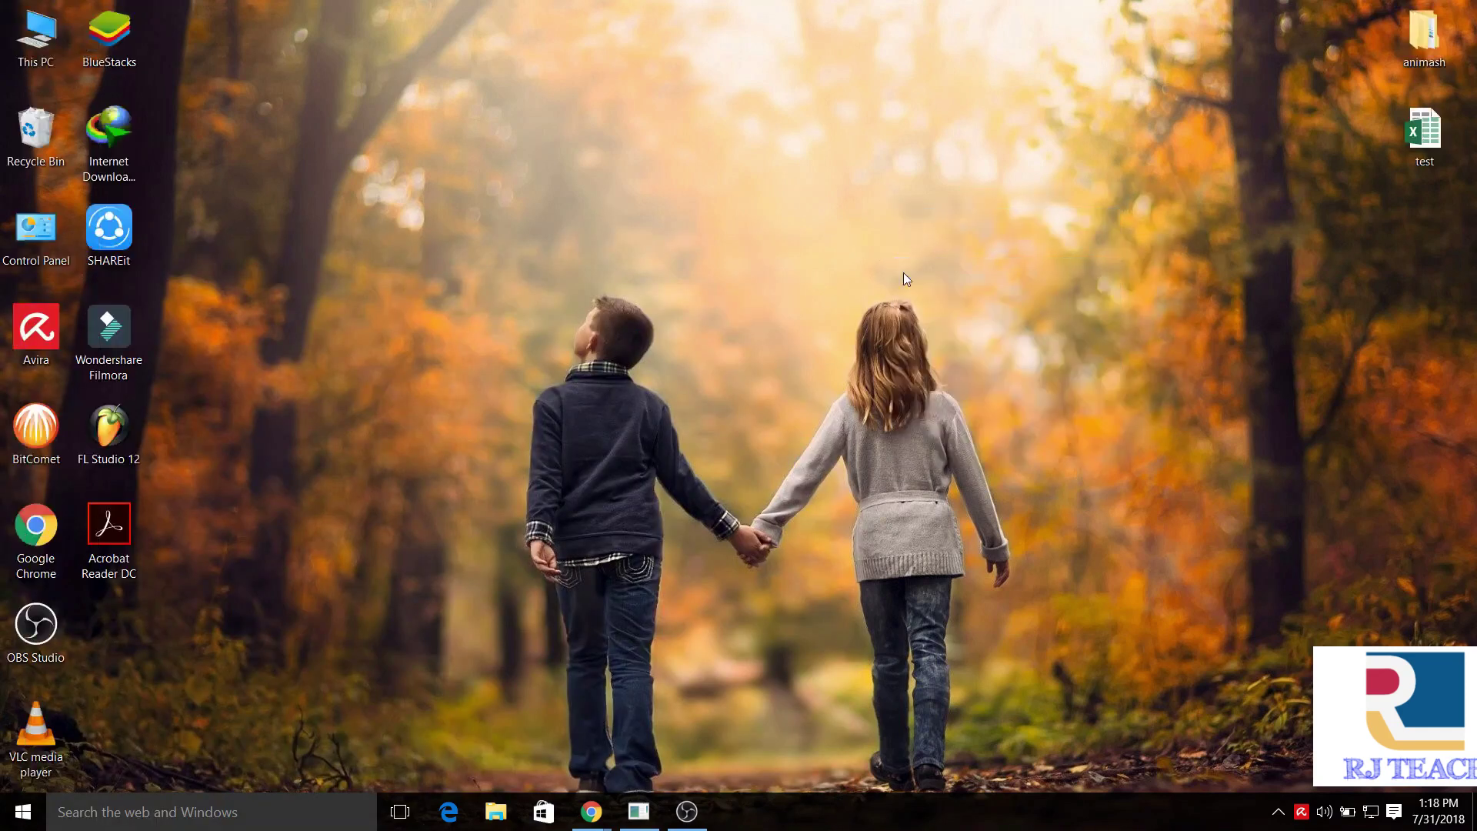
# Search Windows for netplwiz
pyautogui.click(220, 806)
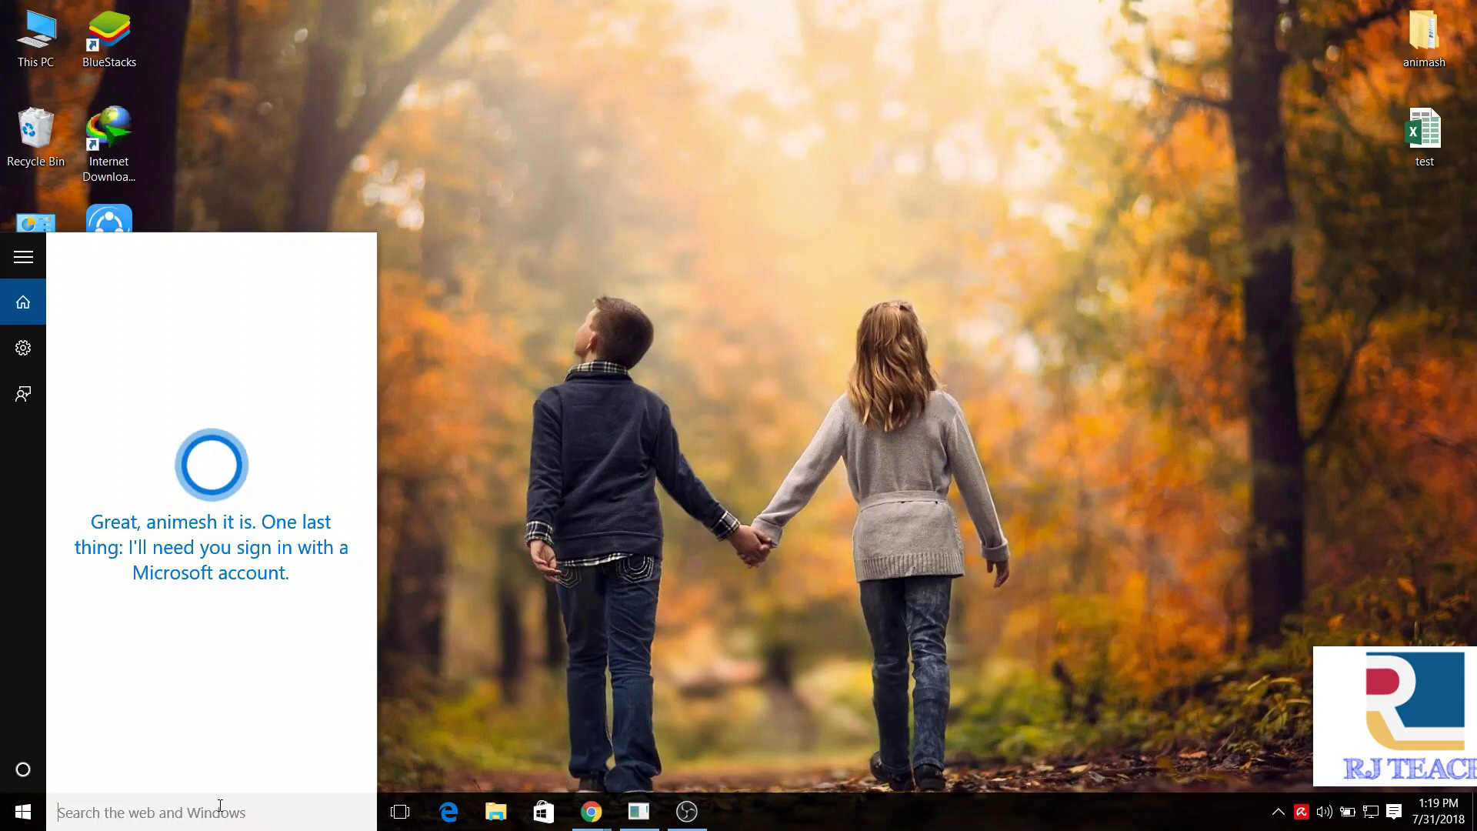
pyautogui.write('n')
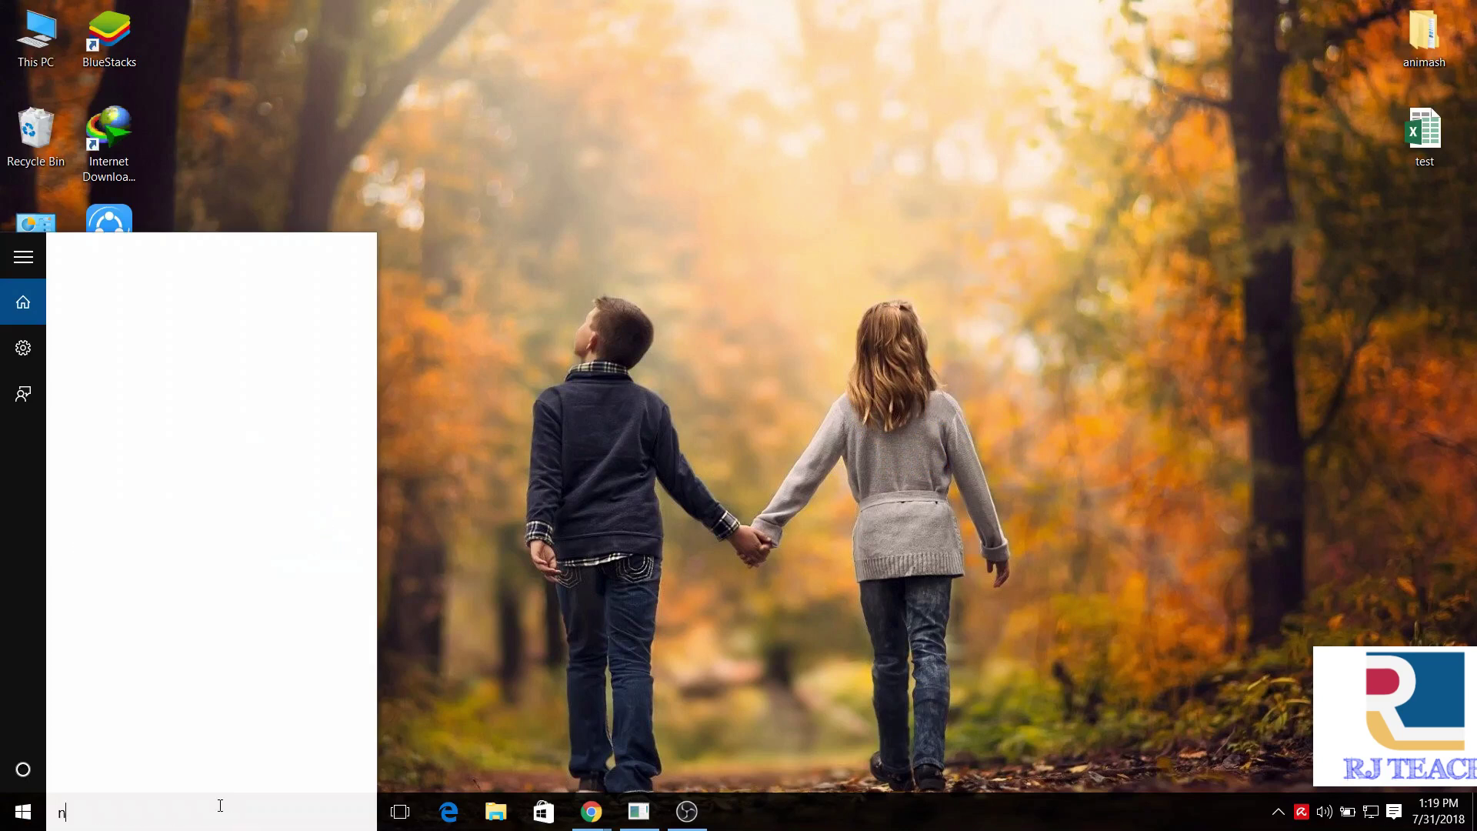
pyautogui.write('ot')
pyautogui.press('Return')
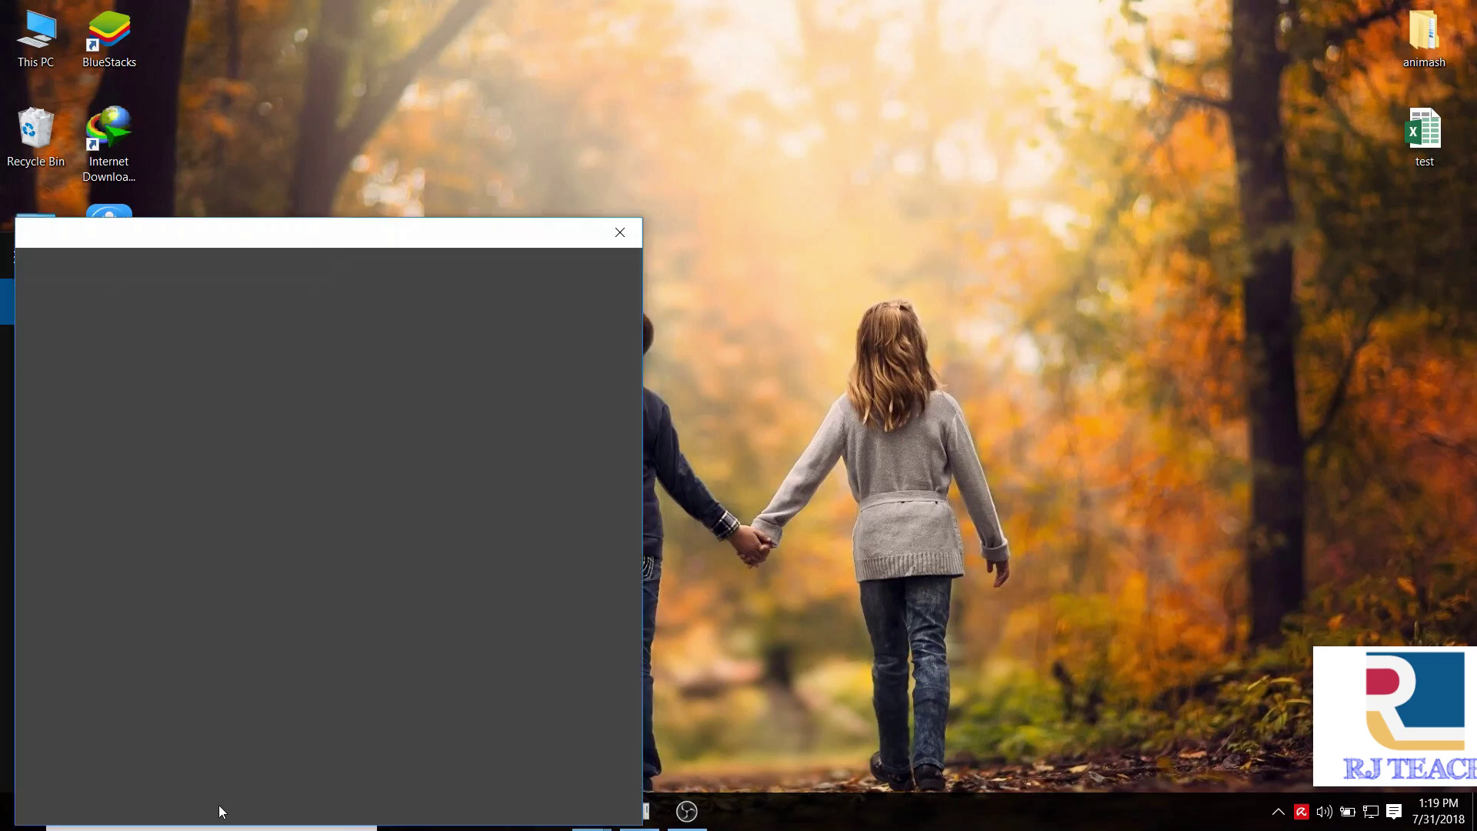
pyautogui.click(619, 231)
pyautogui.press('BackSpace')
pyautogui.press('BackSpace')
pyautogui.write('et')
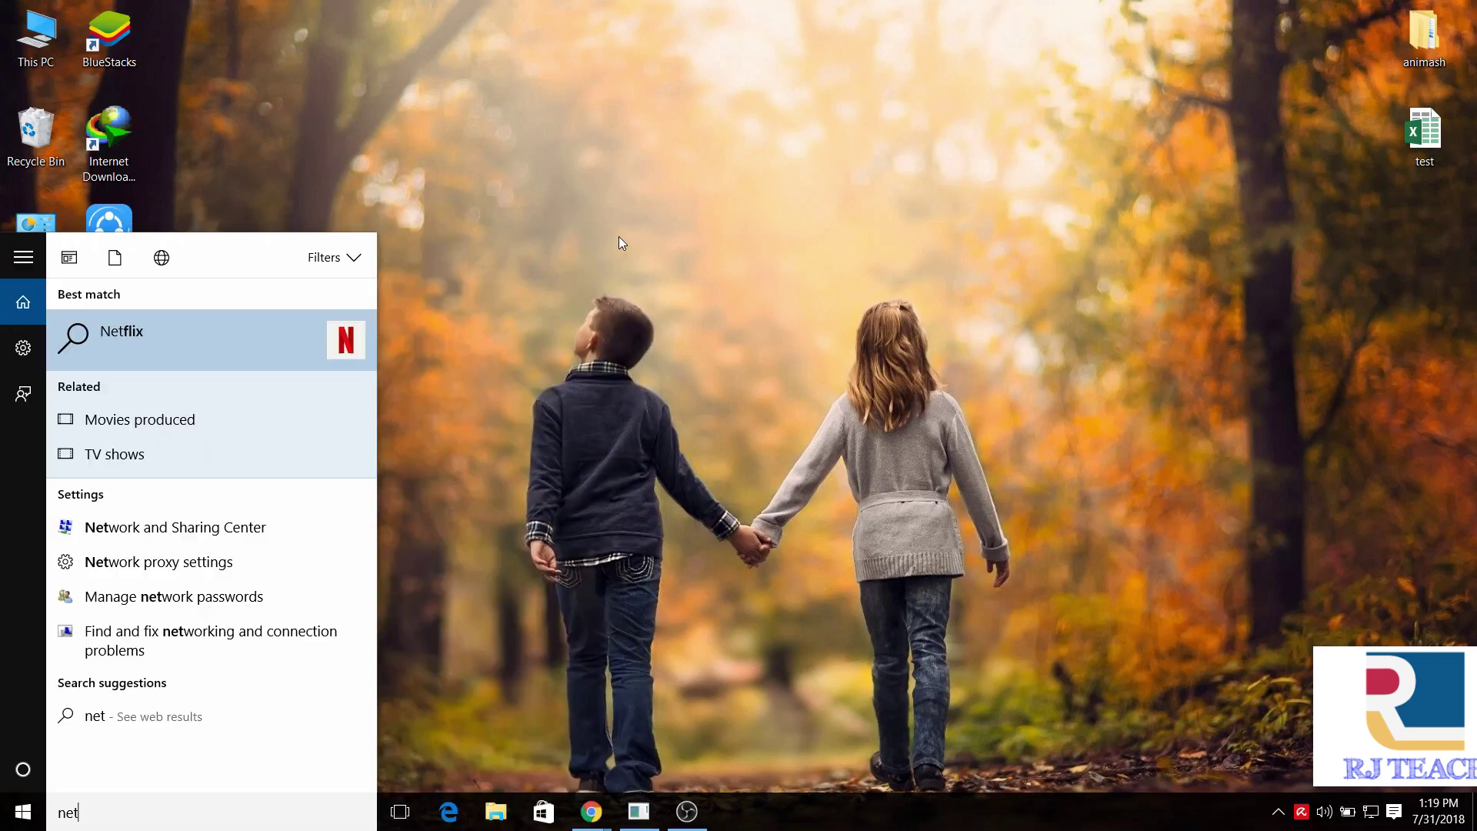
pyautogui.write('pl')
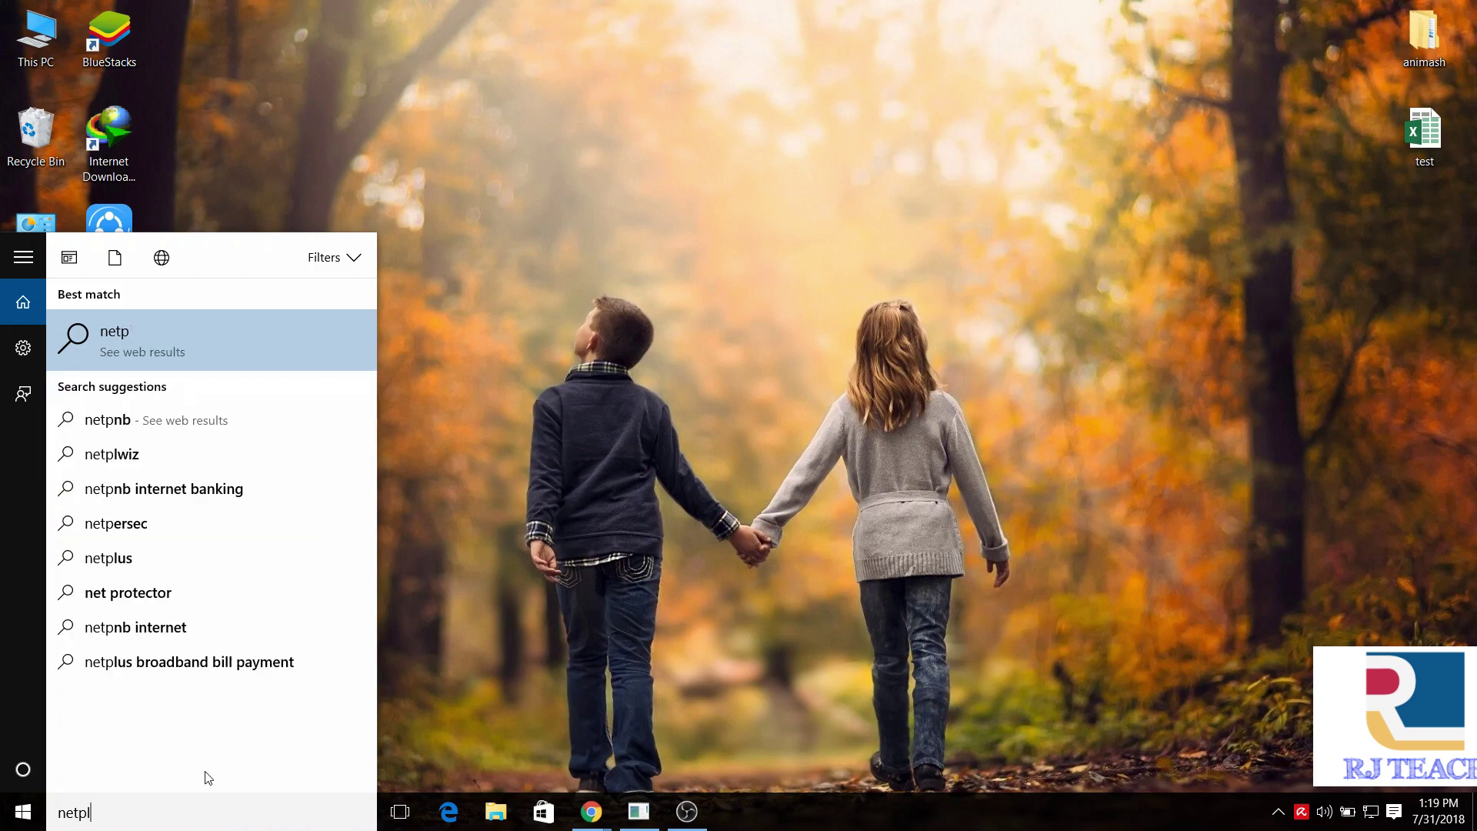
pyautogui.write('wiz')
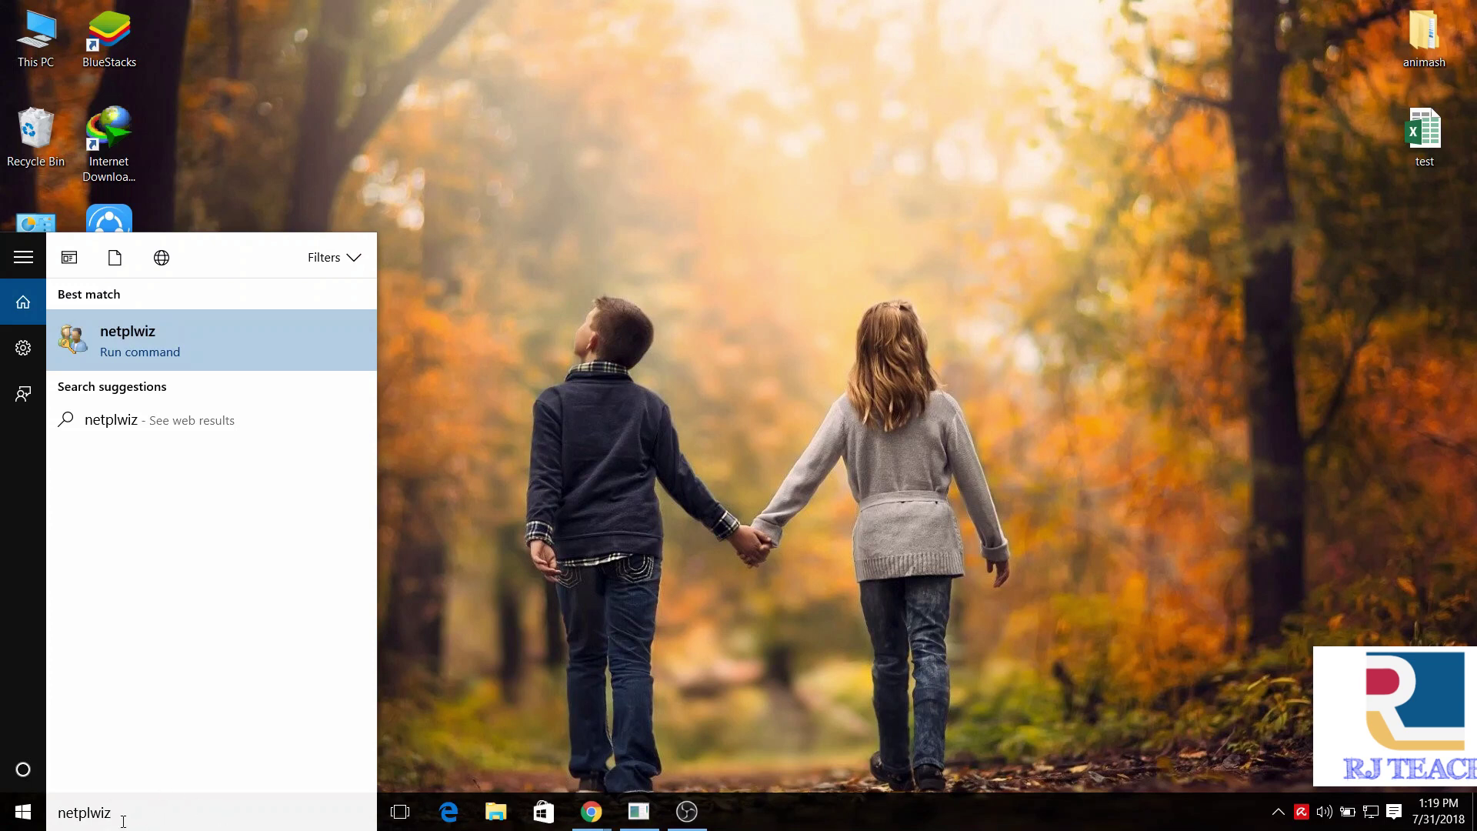
# Run the netplwiz command as administrator
pyautogui.moveTo(123, 821); pyautogui.dragTo(54, 822)
pyautogui.click(72, 822)
pyautogui.rightClick(158, 334)
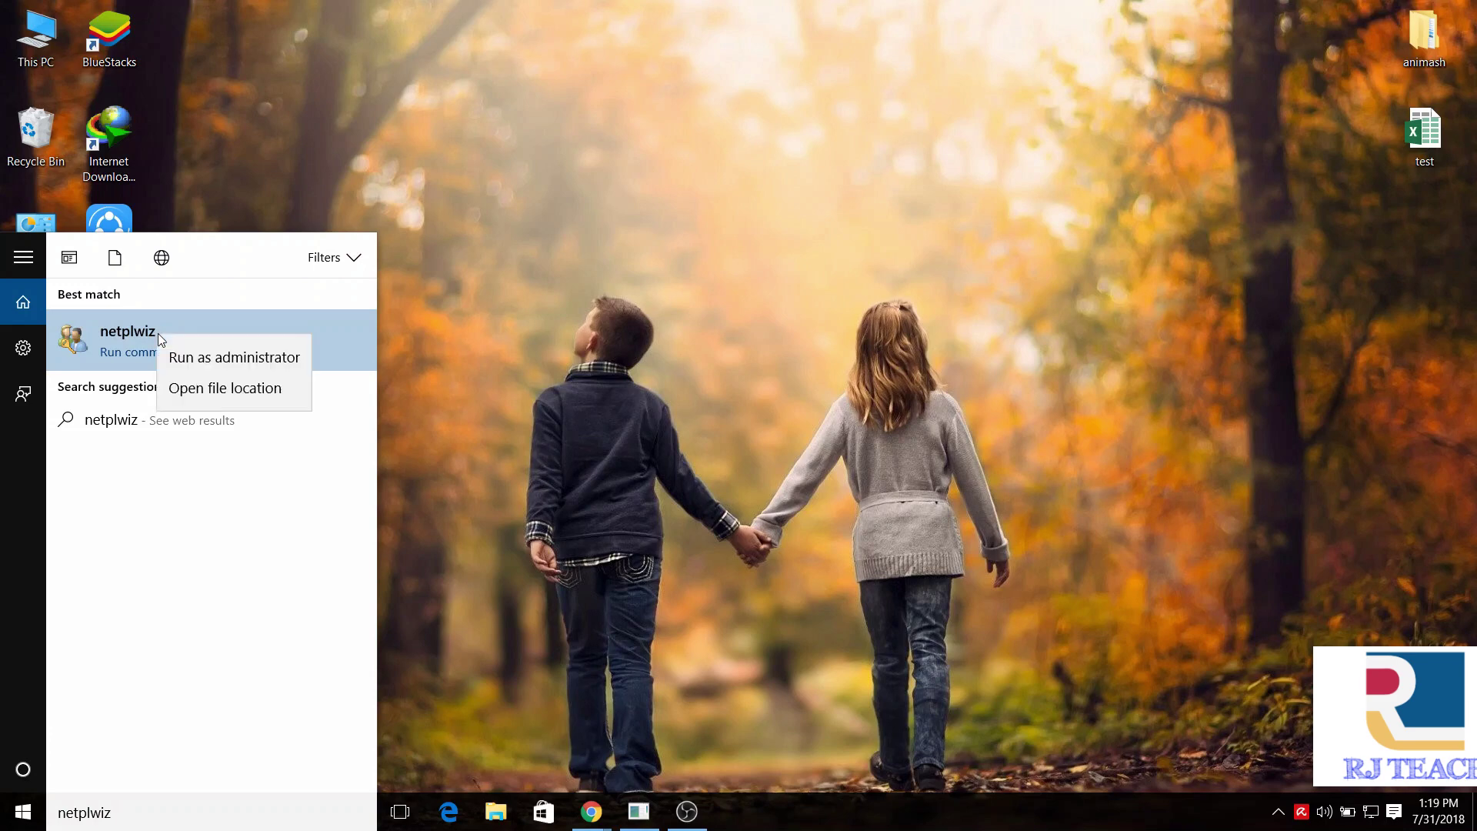
pyautogui.click(237, 358)
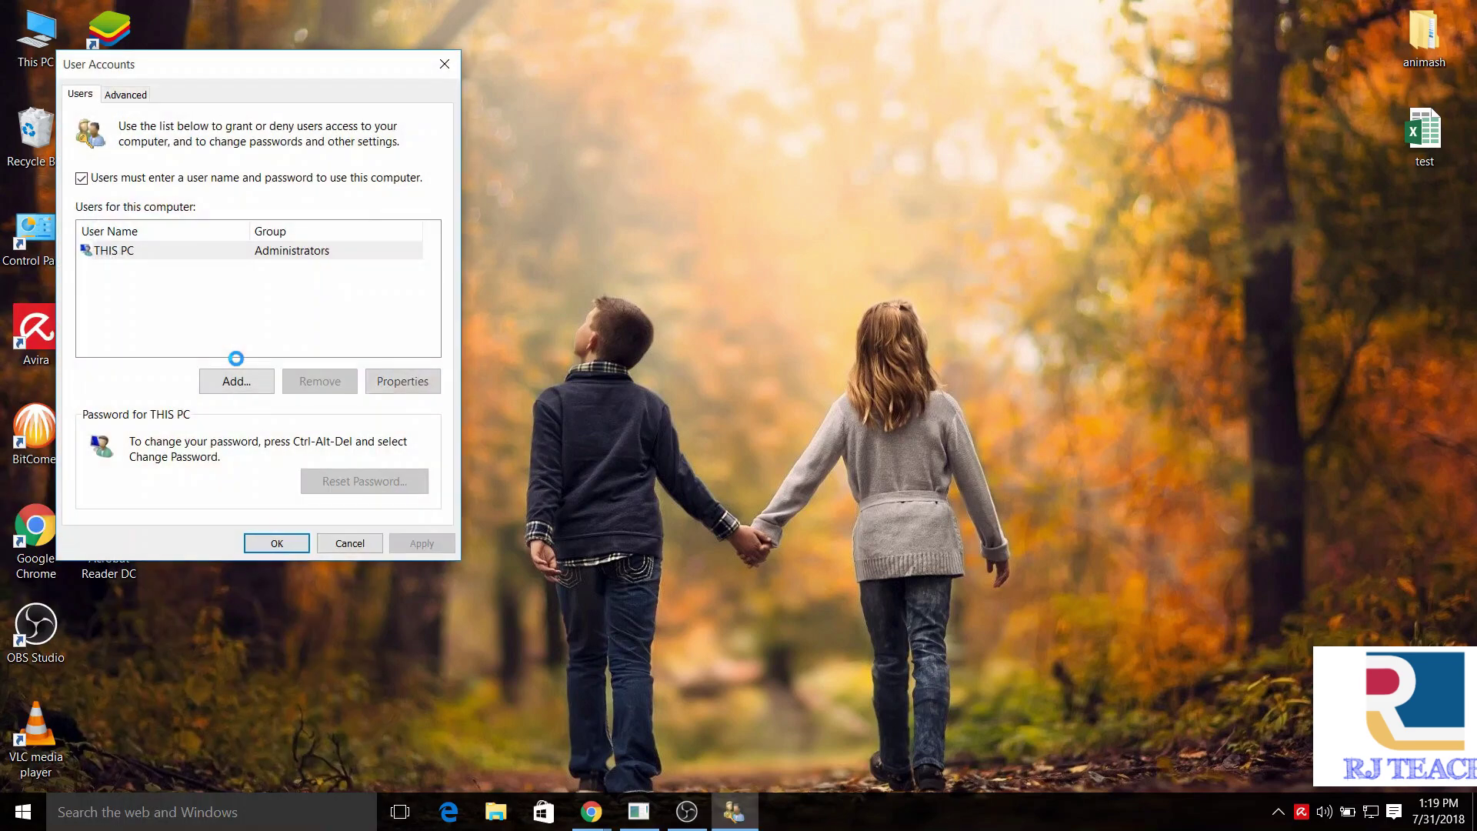
# Open the properties of the THIS PC account in User Accounts and move the properties dialog aside
pyautogui.moveTo(270, 66); pyautogui.dragTo(741, 89)
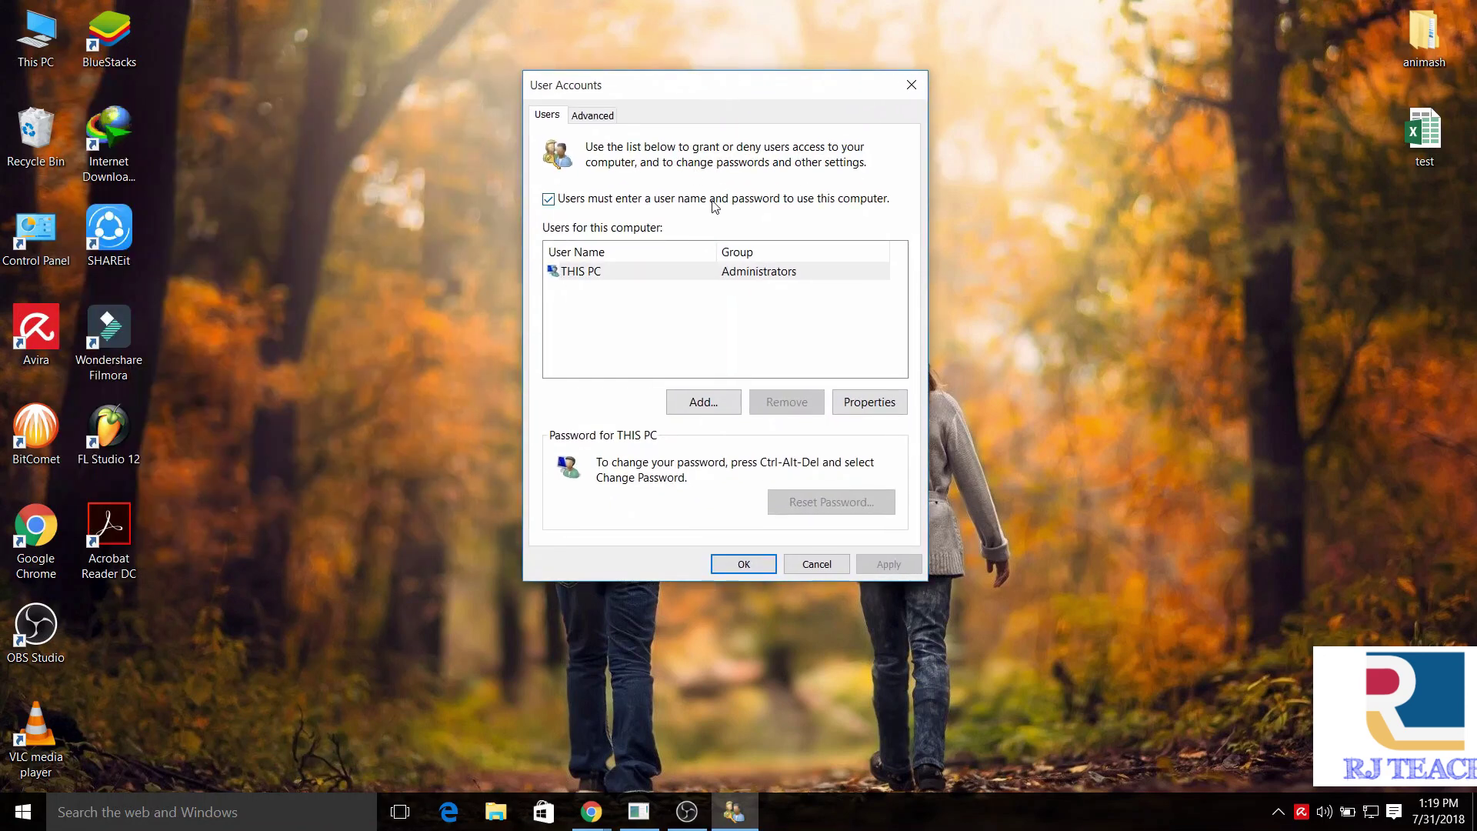
pyautogui.click(683, 271)
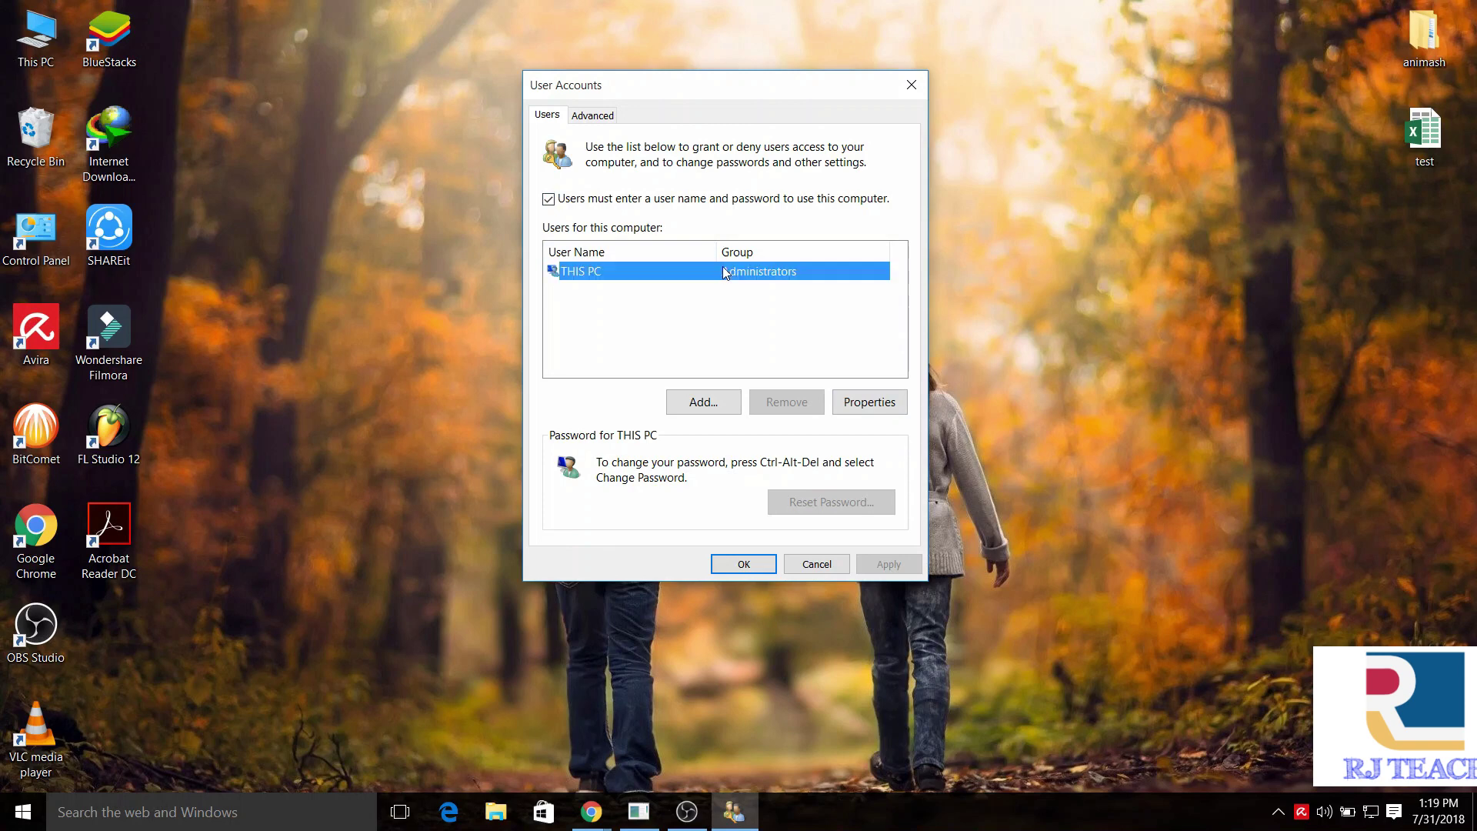
pyautogui.click(869, 401)
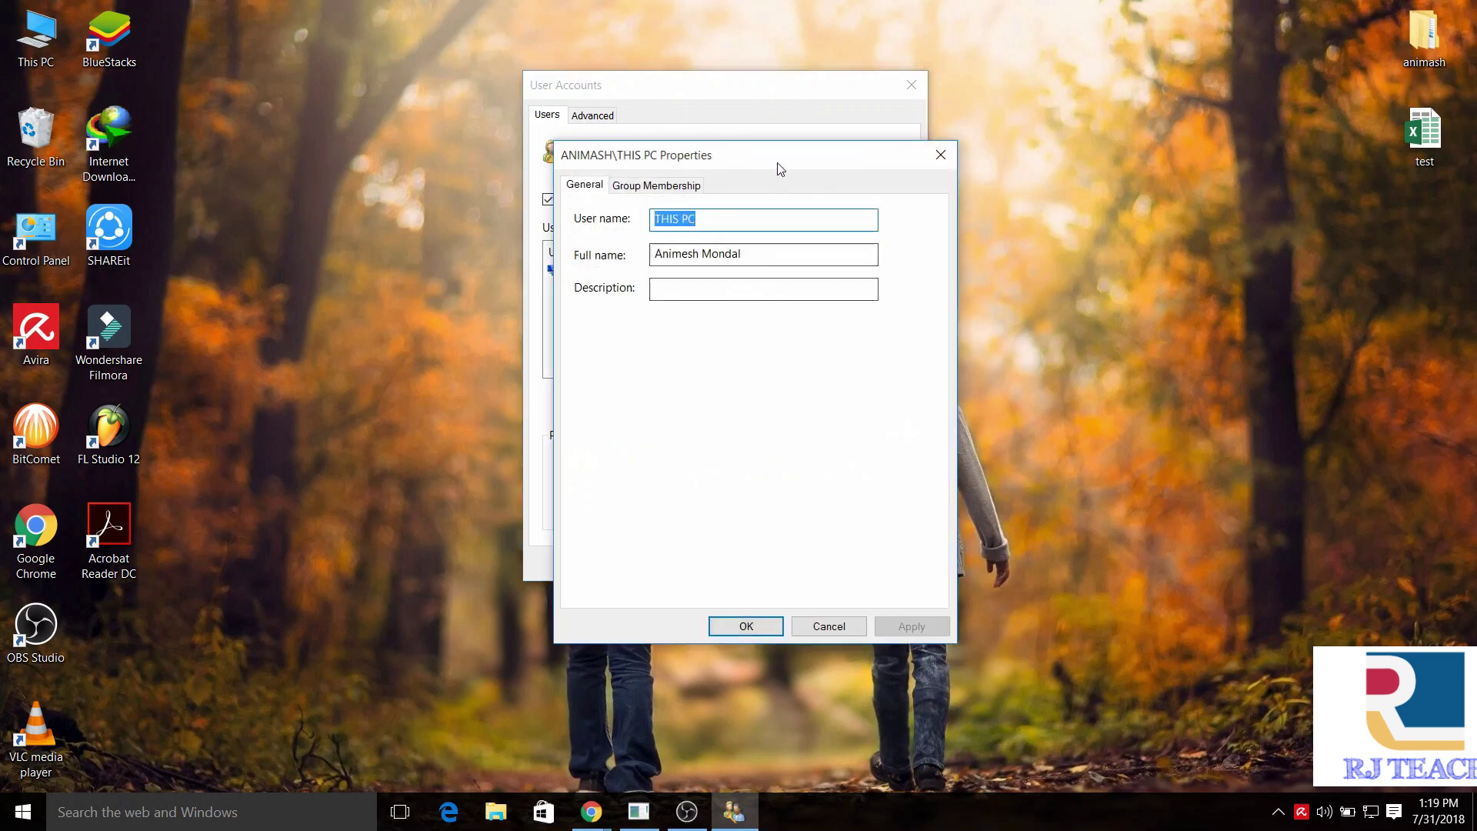
pyautogui.moveTo(844, 162); pyautogui.dragTo(662, 103)
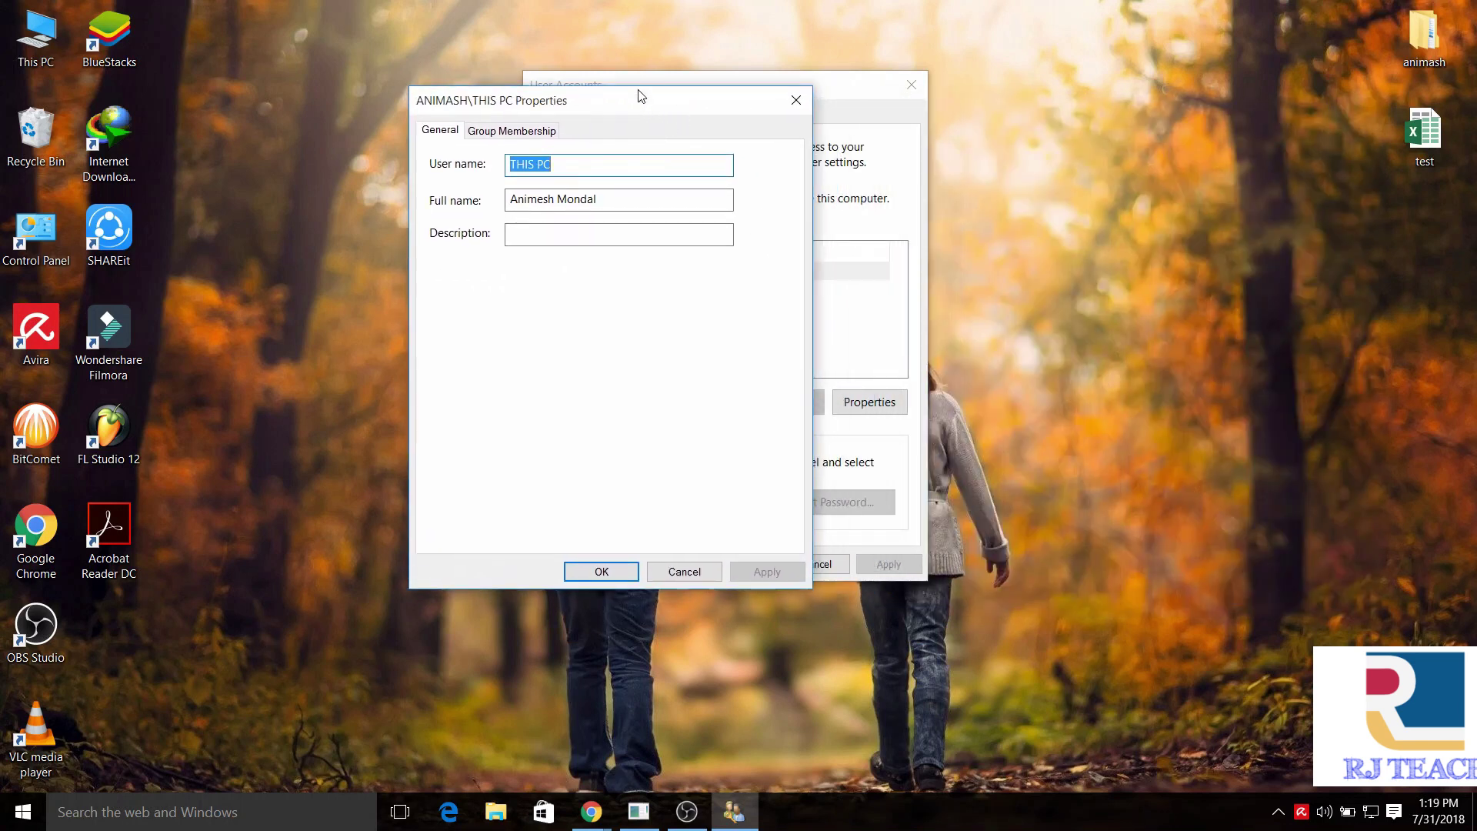
pyautogui.moveTo(617, 102); pyautogui.dragTo(561, 114)
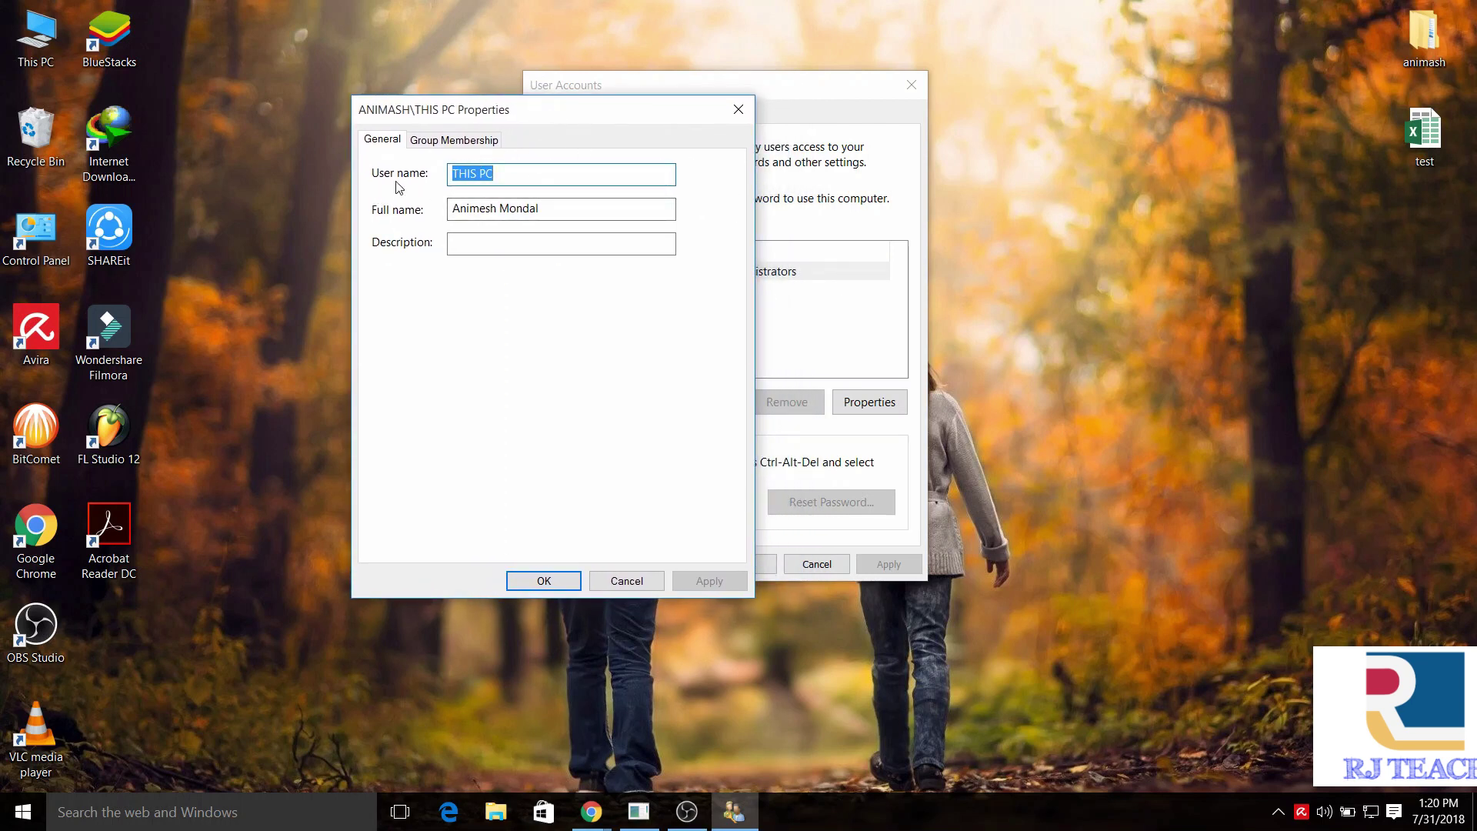
pyautogui.moveTo(591, 115); pyautogui.dragTo(609, 81)
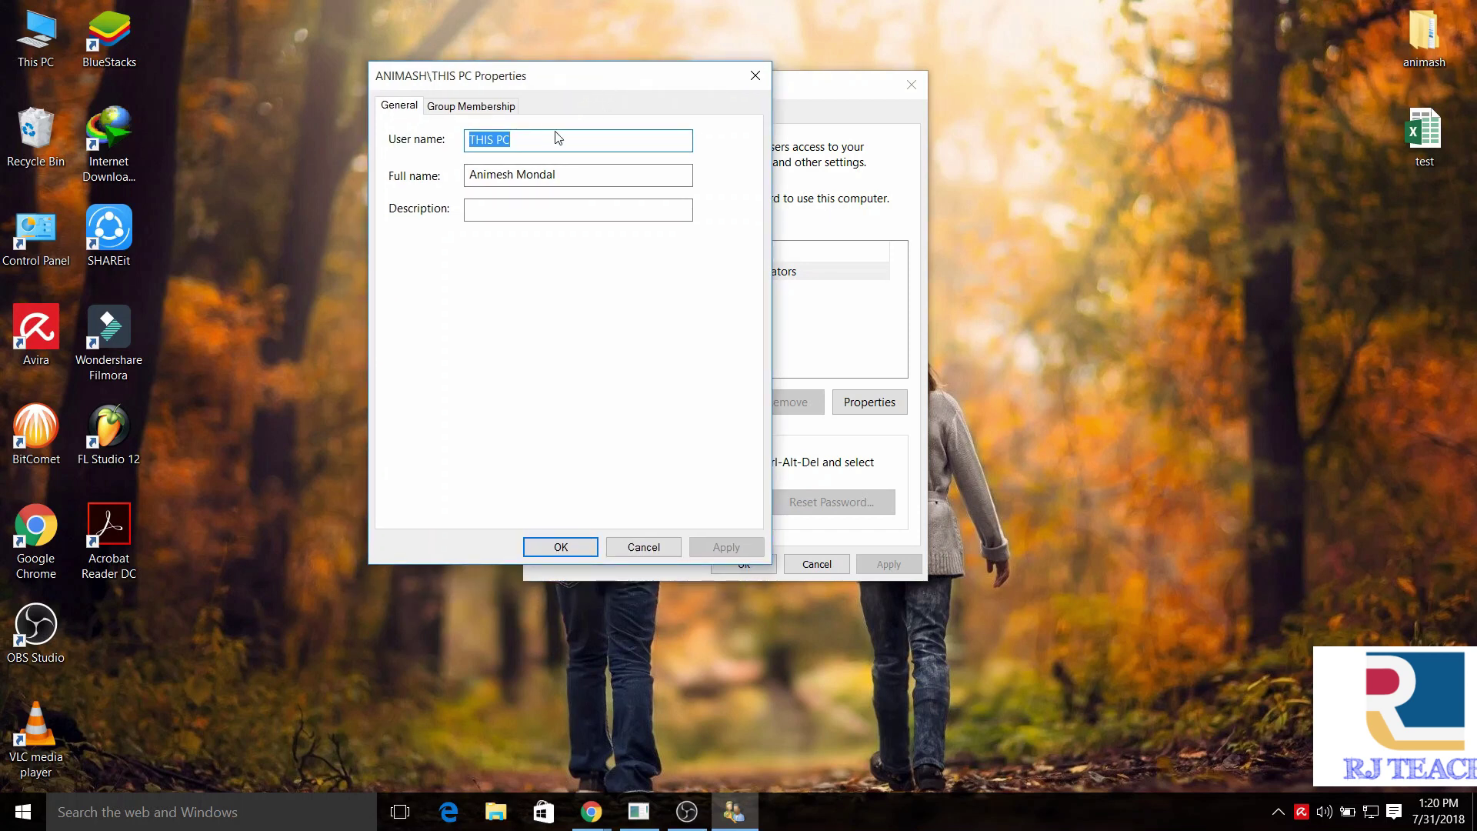
# Replace the THIS PC account's full name with RJ TEACH and apply the change
pyautogui.click(579, 175)
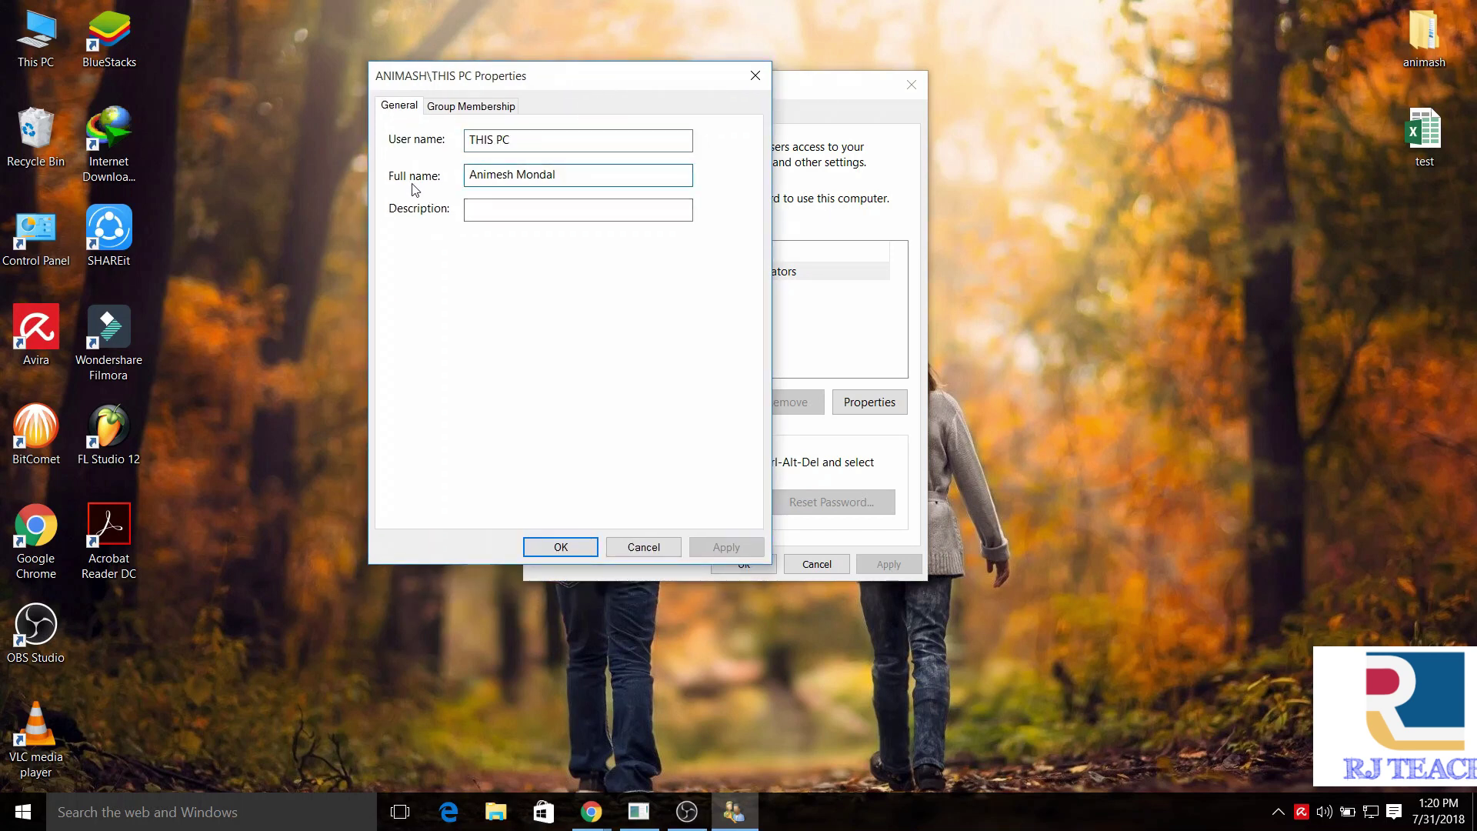
pyautogui.moveTo(611, 176); pyautogui.dragTo(460, 169)
pyautogui.click(587, 167)
pyautogui.press('BackSpace')
pyautogui.press('BackSpace')
pyautogui.press('BackSpace')
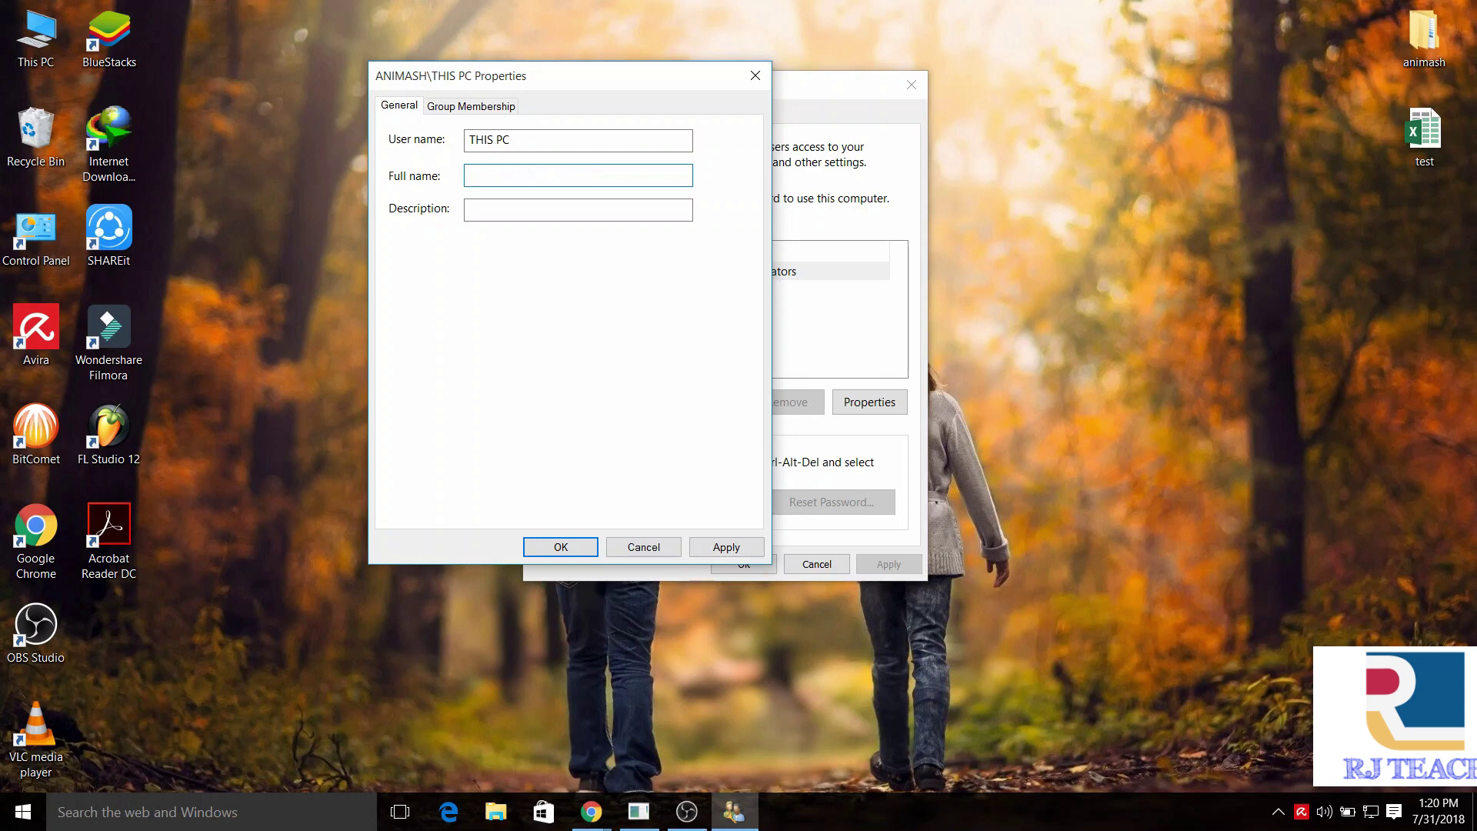
pyautogui.write('RJ TEA')
pyautogui.write('CH')
pyautogui.click(546, 209)
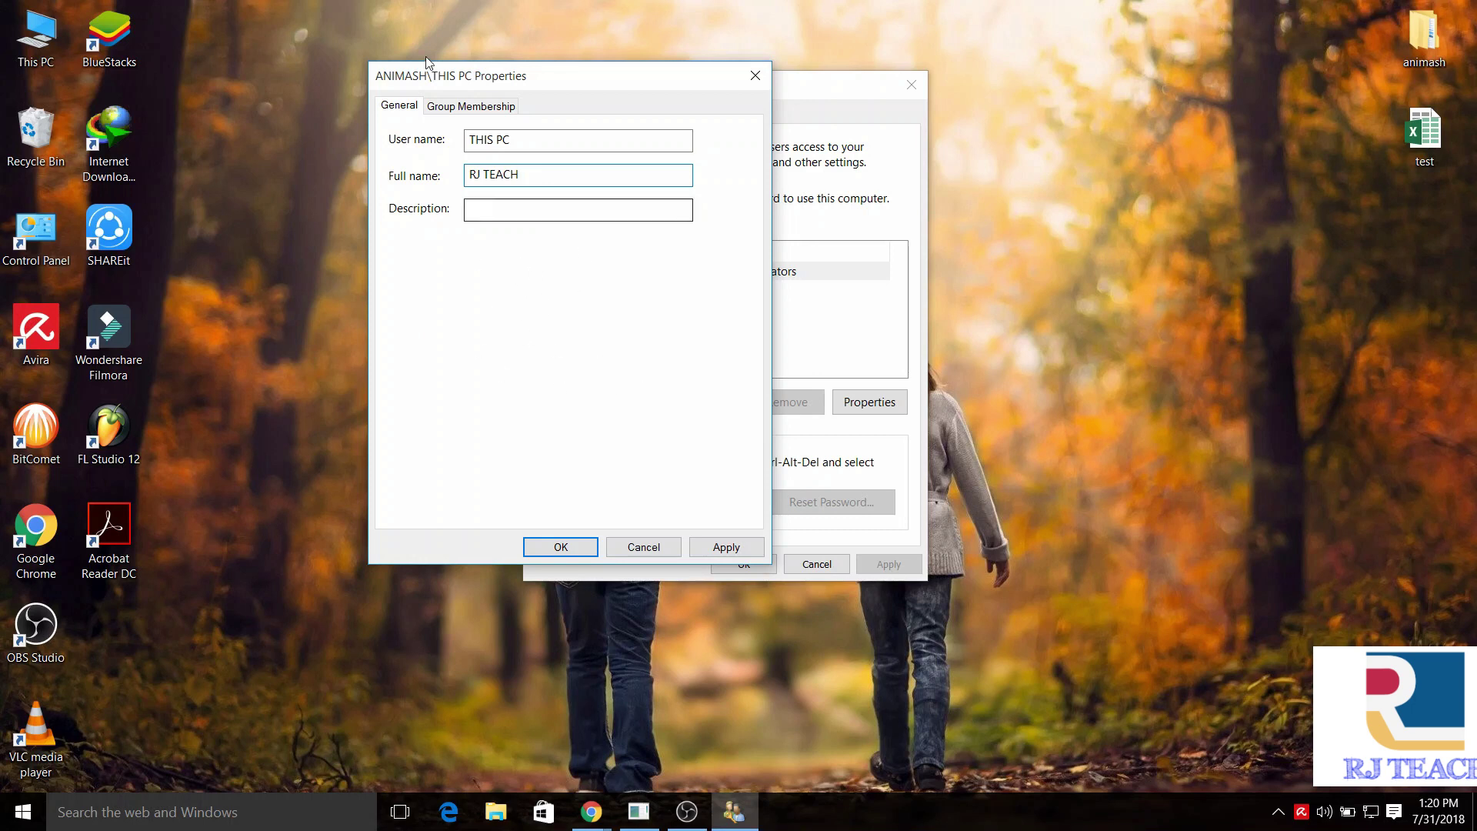
pyautogui.moveTo(630, 72); pyautogui.dragTo(577, 62)
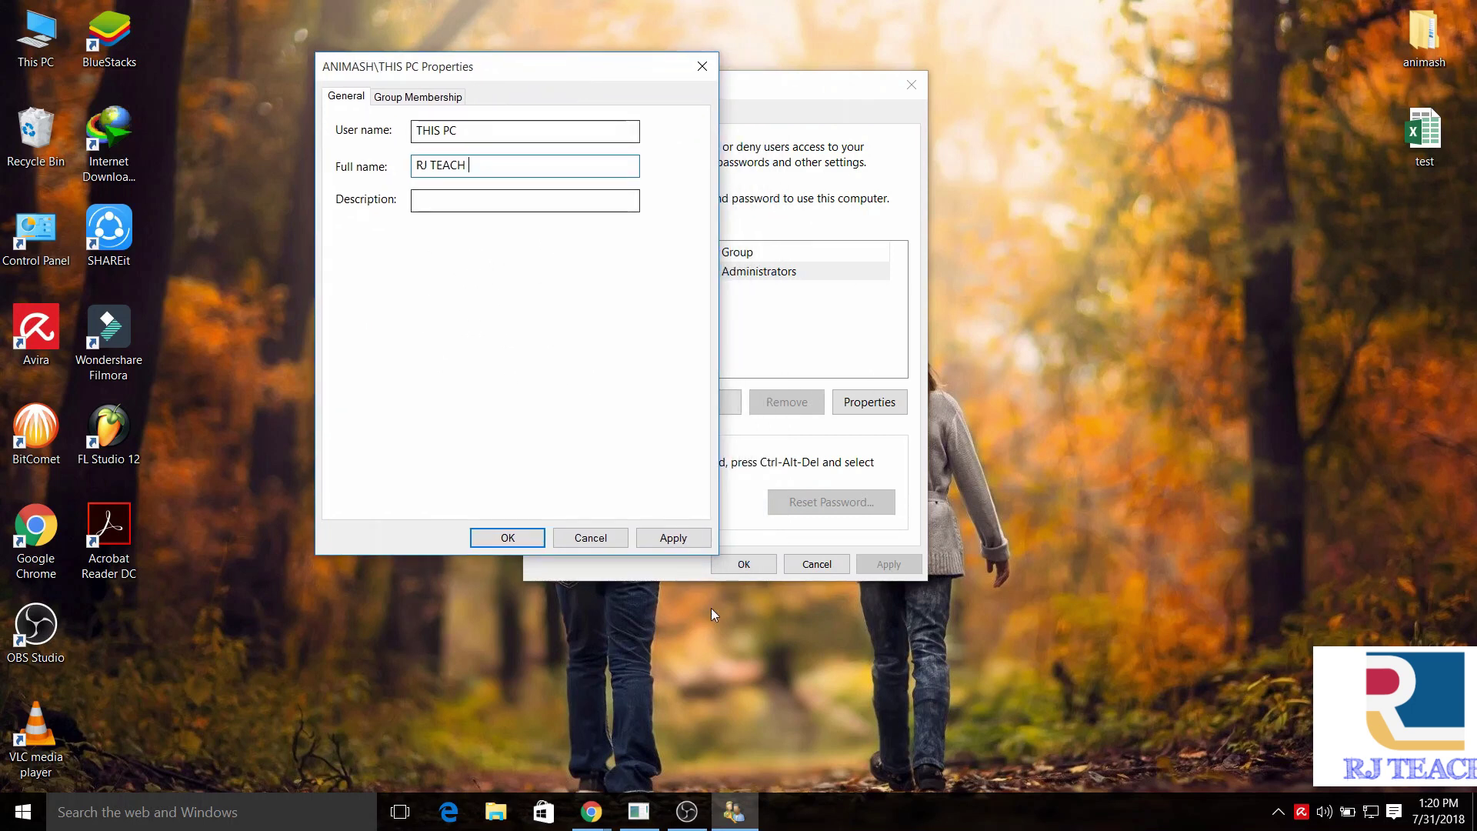
pyautogui.click(680, 543)
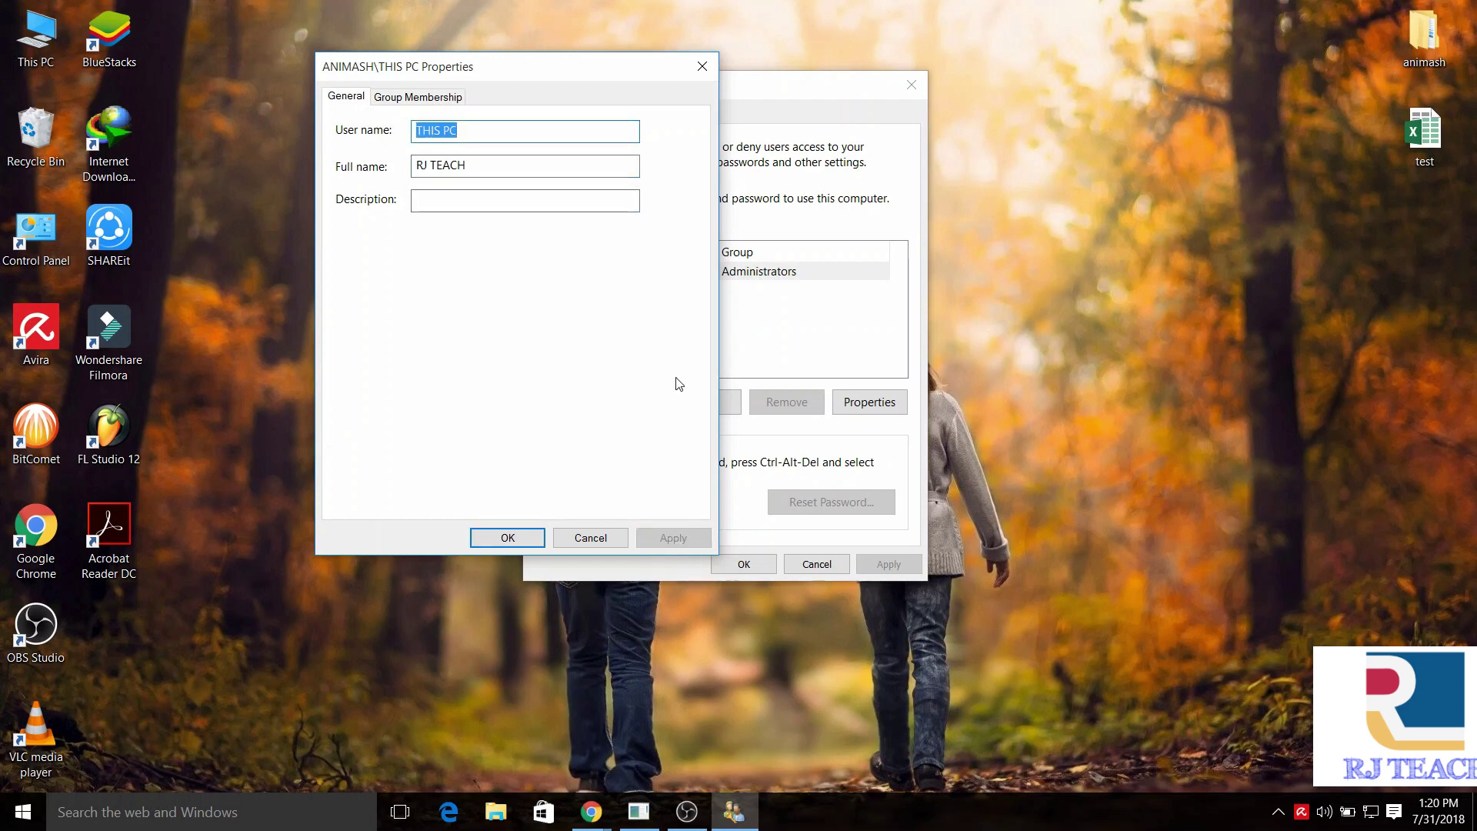
# Confirm the account properties and close the User Accounts window
pyautogui.moveTo(547, 72); pyautogui.dragTo(562, 71)
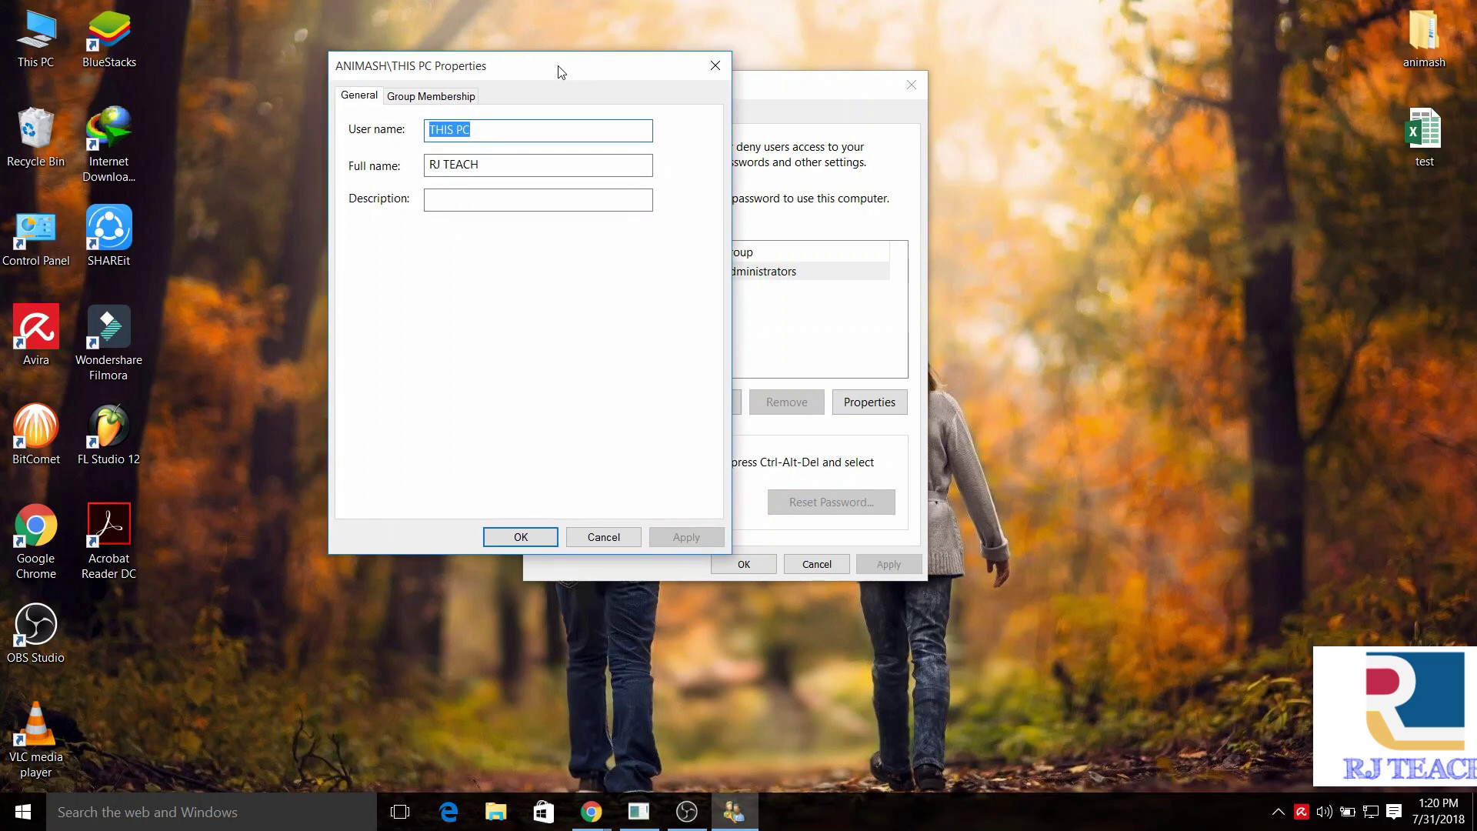
pyautogui.click(528, 544)
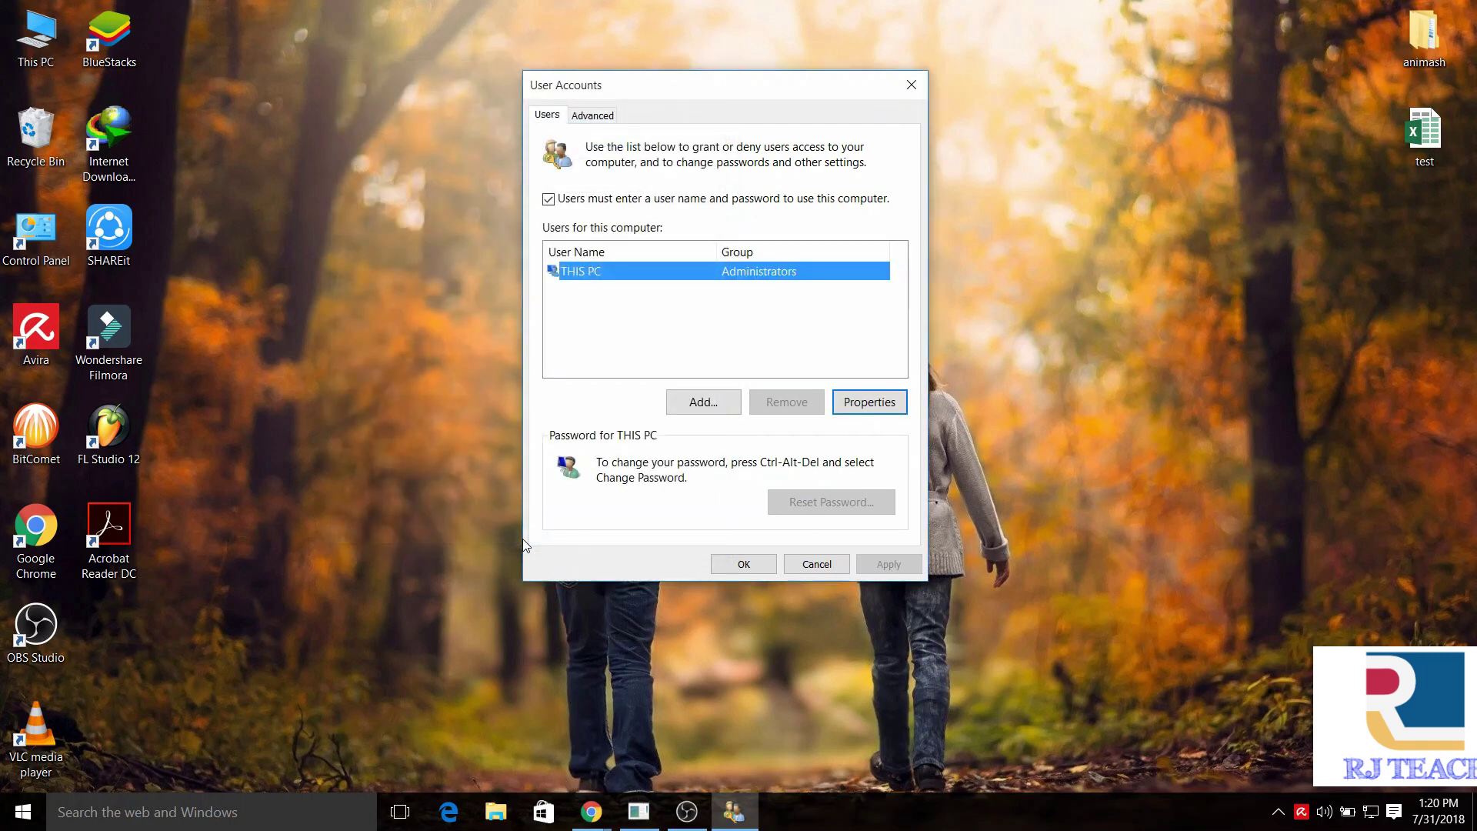
pyautogui.click(911, 85)
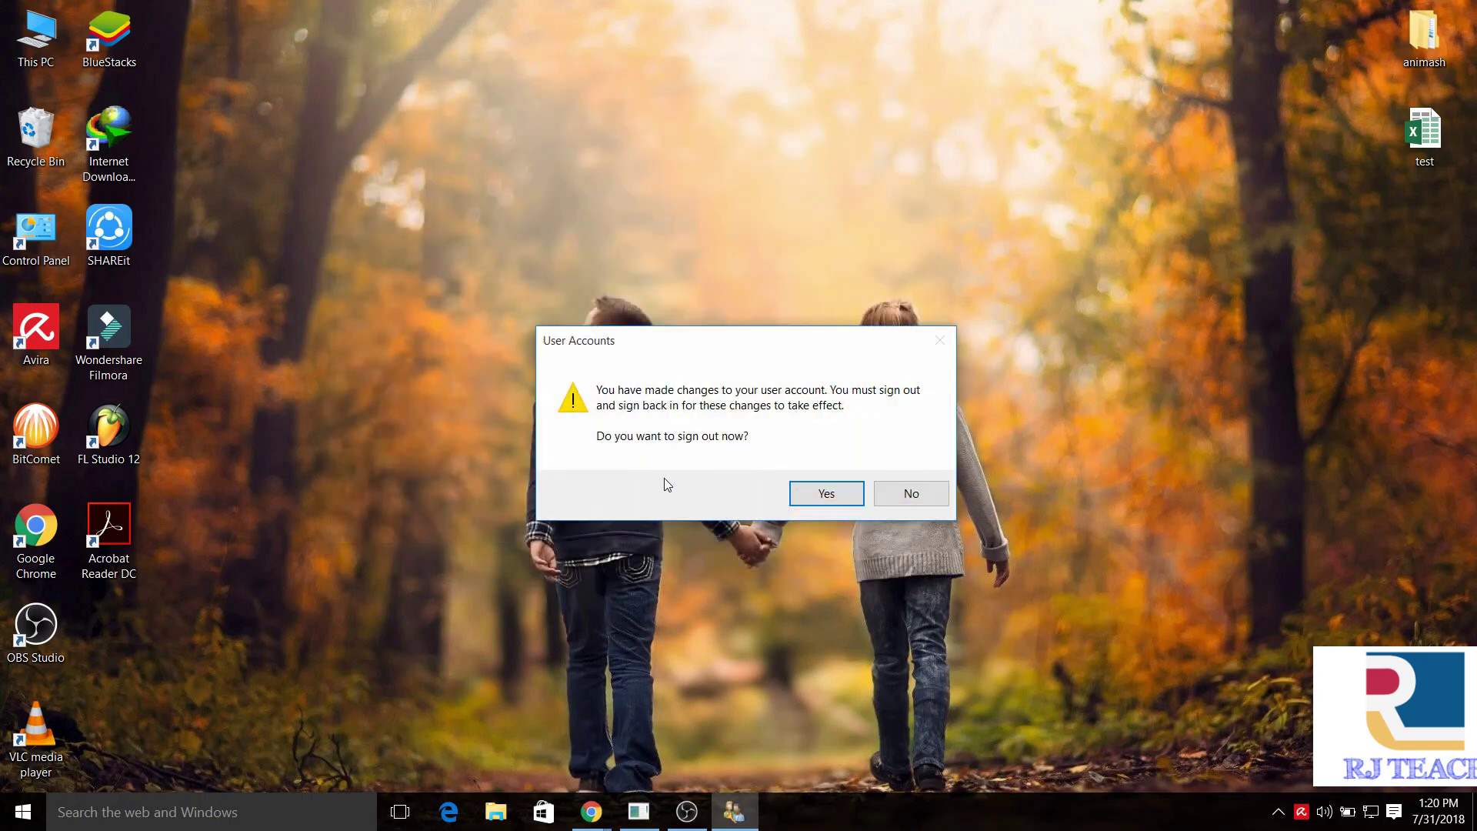
pyautogui.rightClick(782, 151)
pyautogui.click(781, 152)
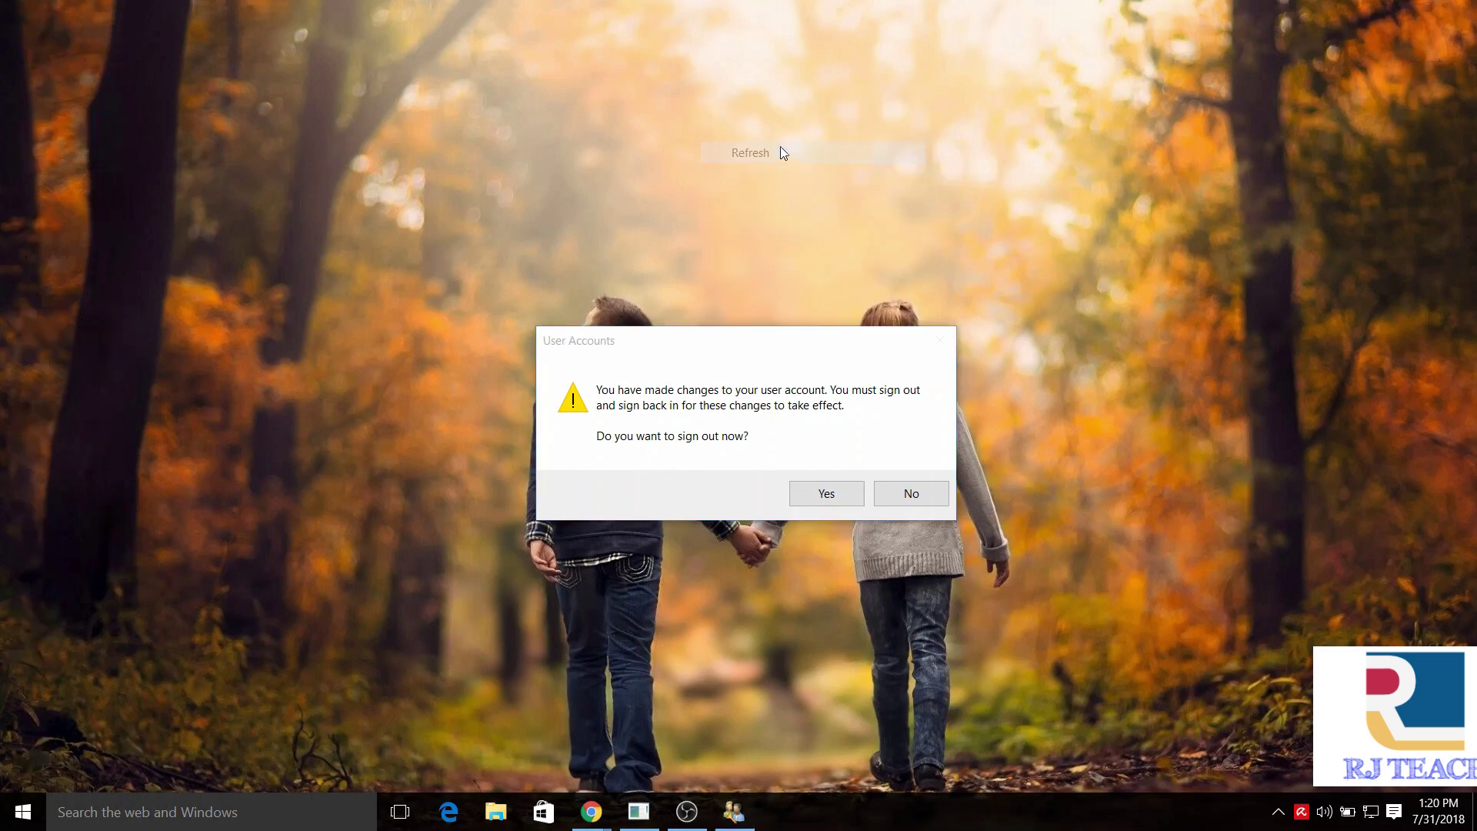
pyautogui.rightClick(740, 127)
pyautogui.click(805, 184)
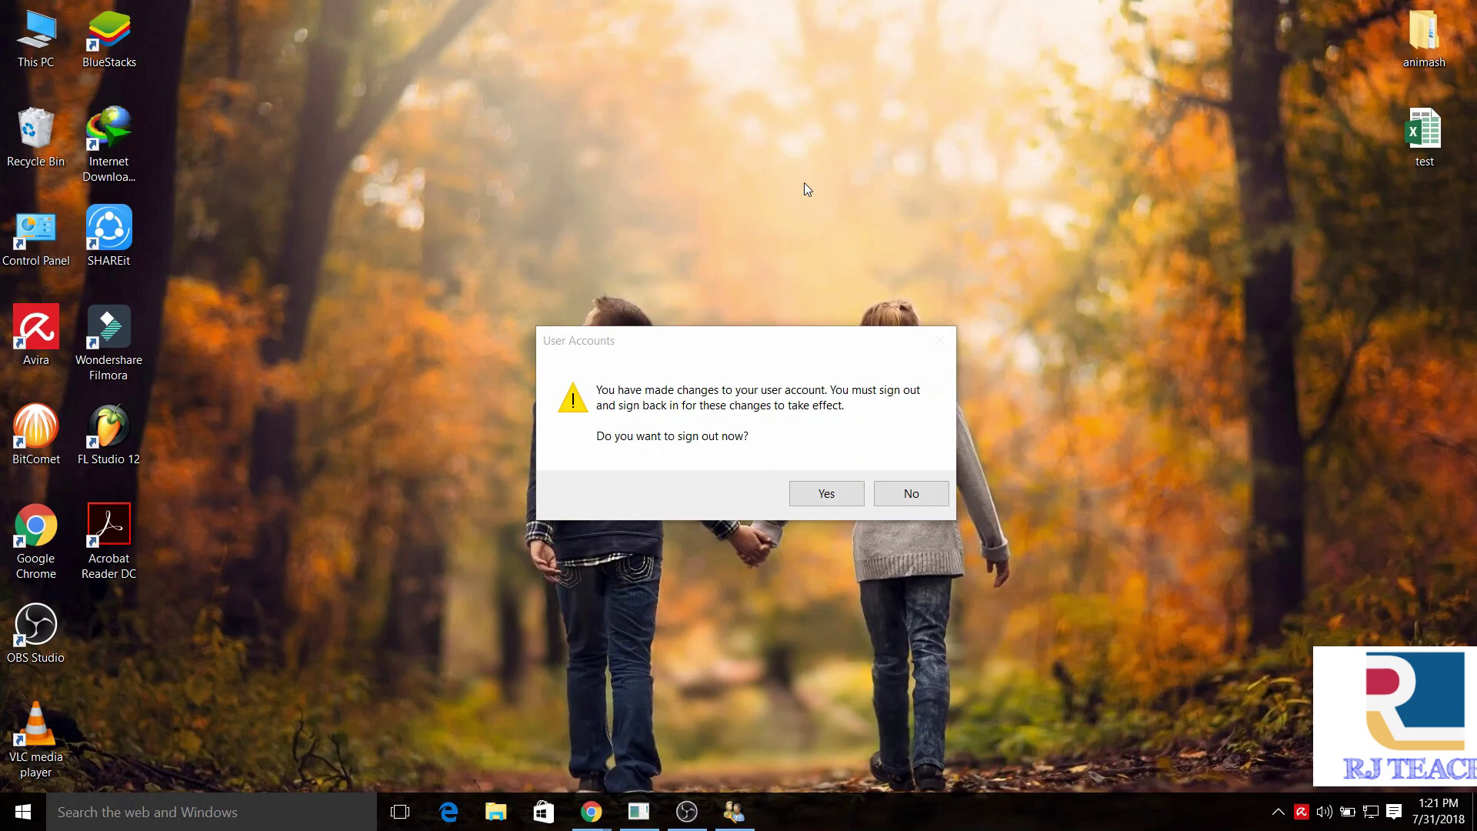
pyautogui.rightClick(705, 55)
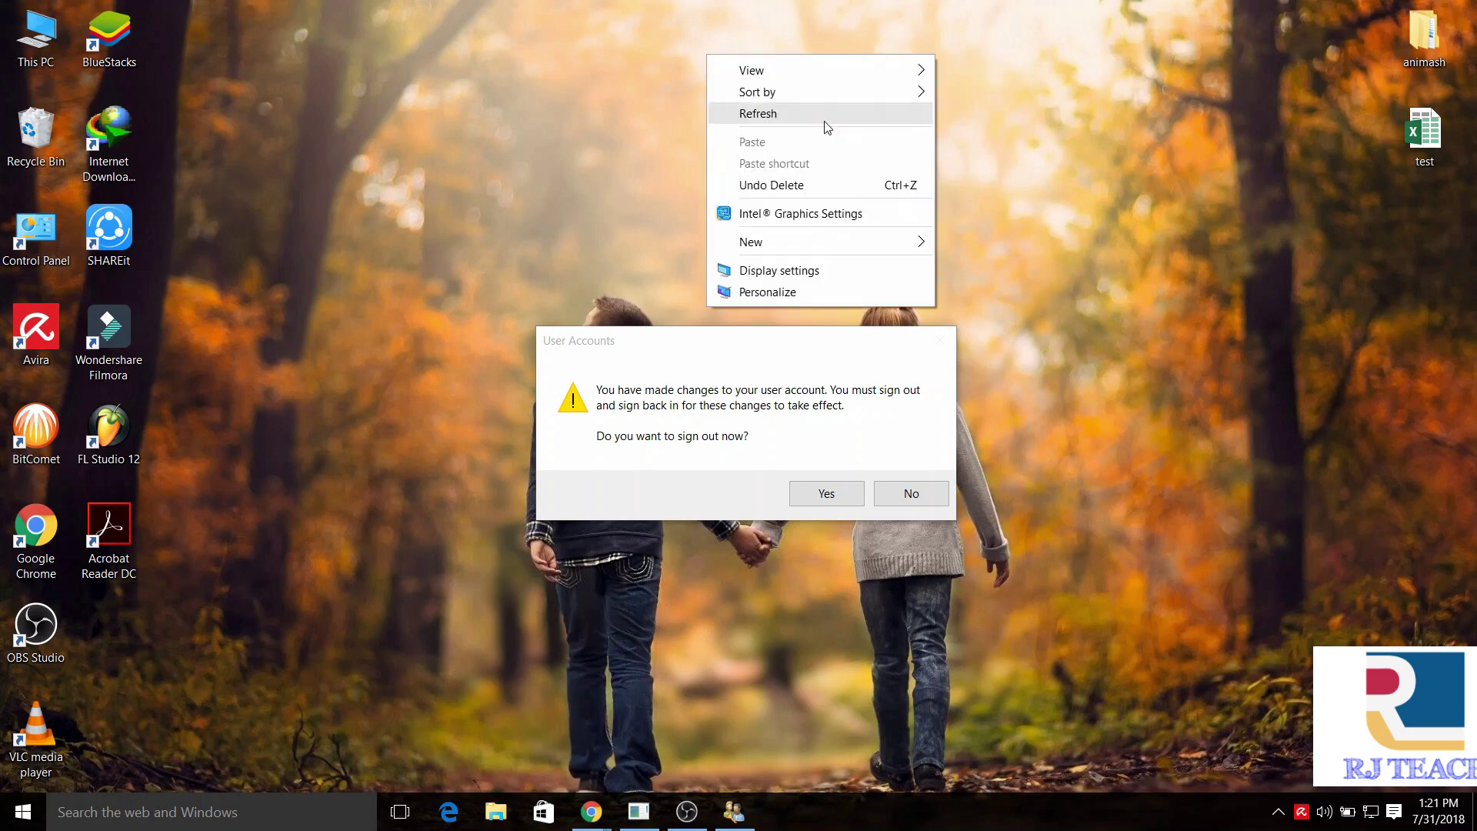
pyautogui.click(809, 112)
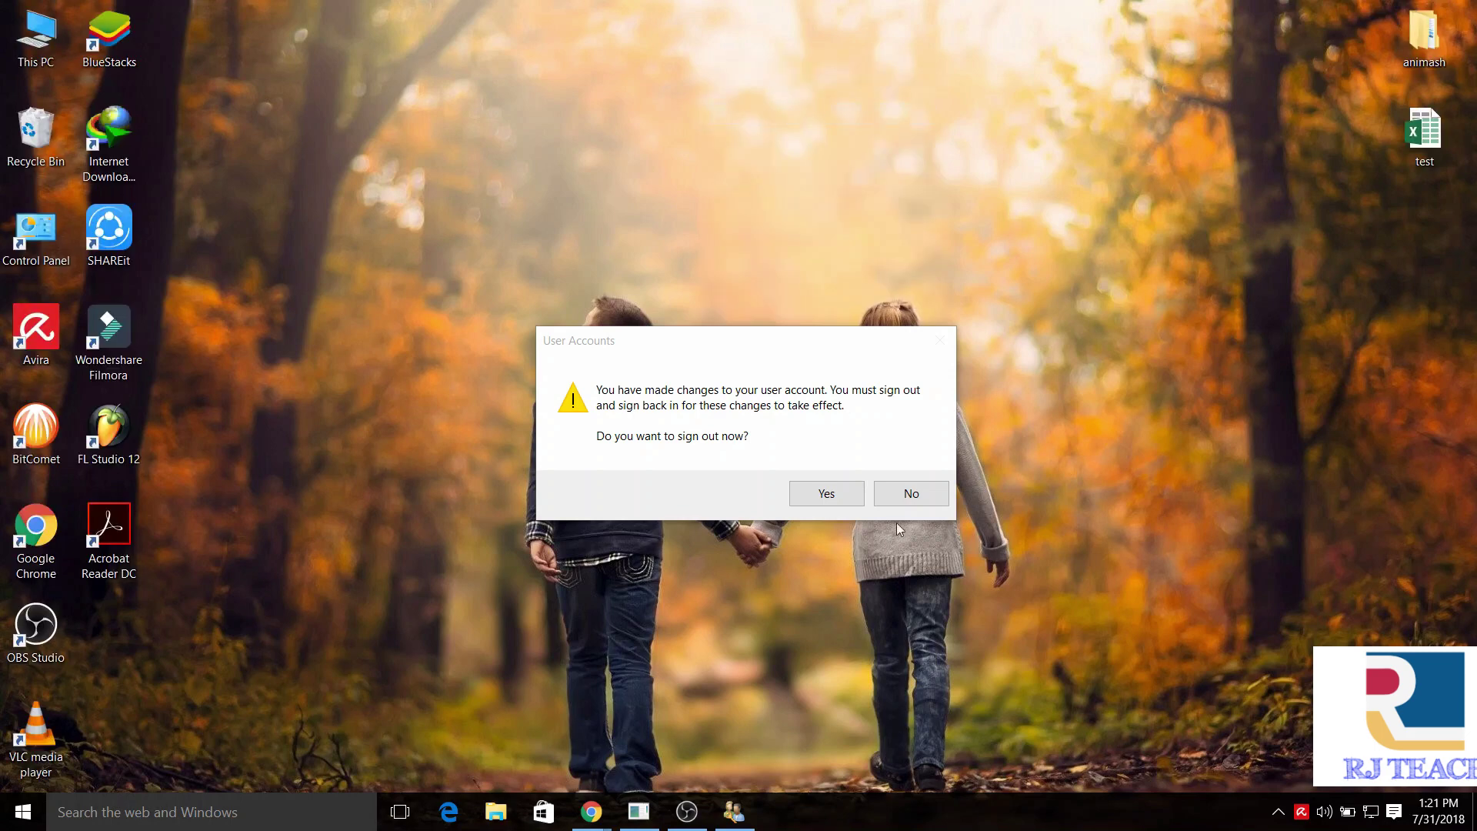
pyautogui.rightClick(1115, 238)
pyautogui.click(1245, 292)
pyautogui.rightClick(1193, 233)
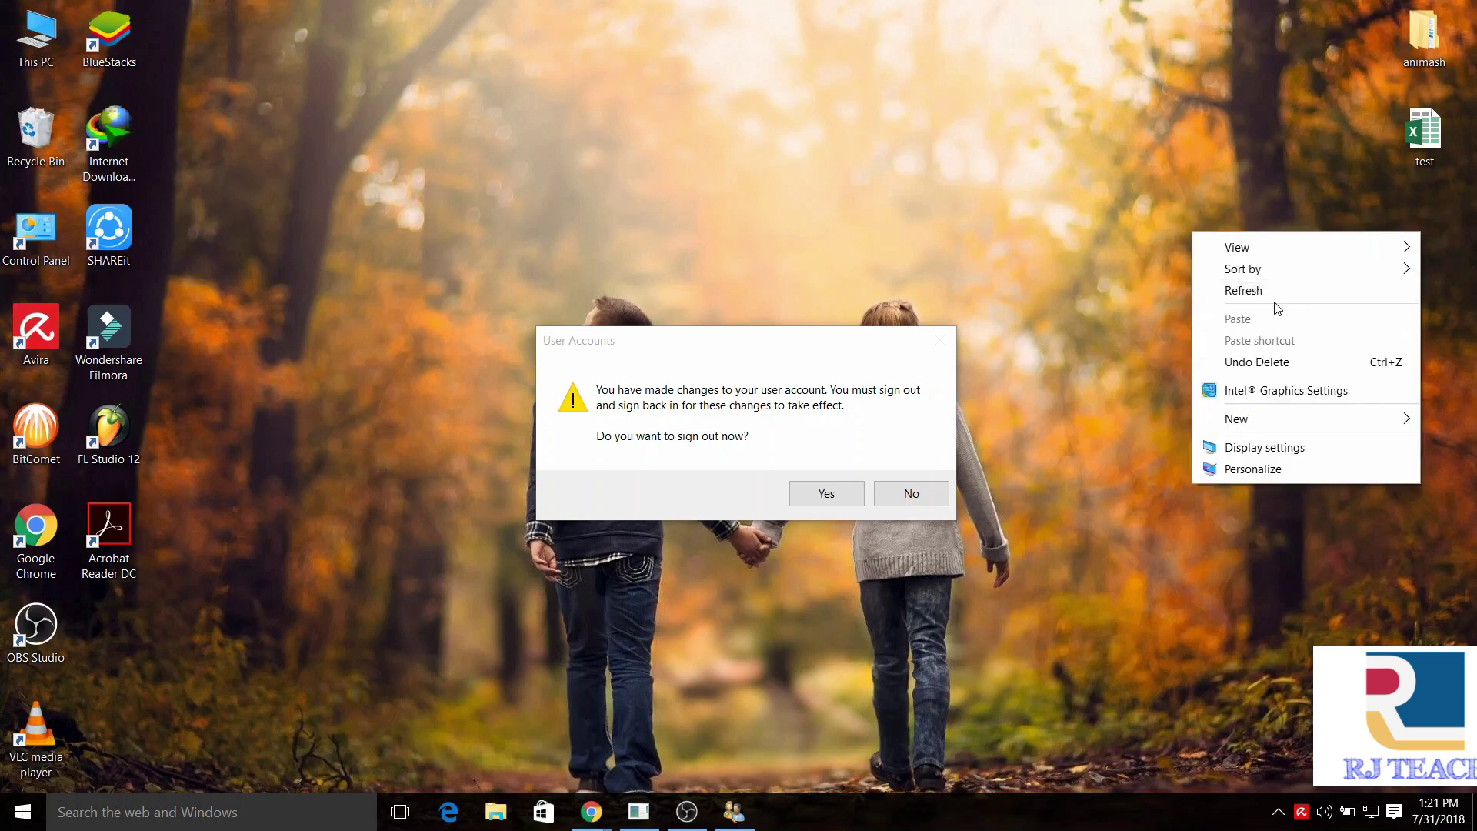
pyautogui.click(1273, 286)
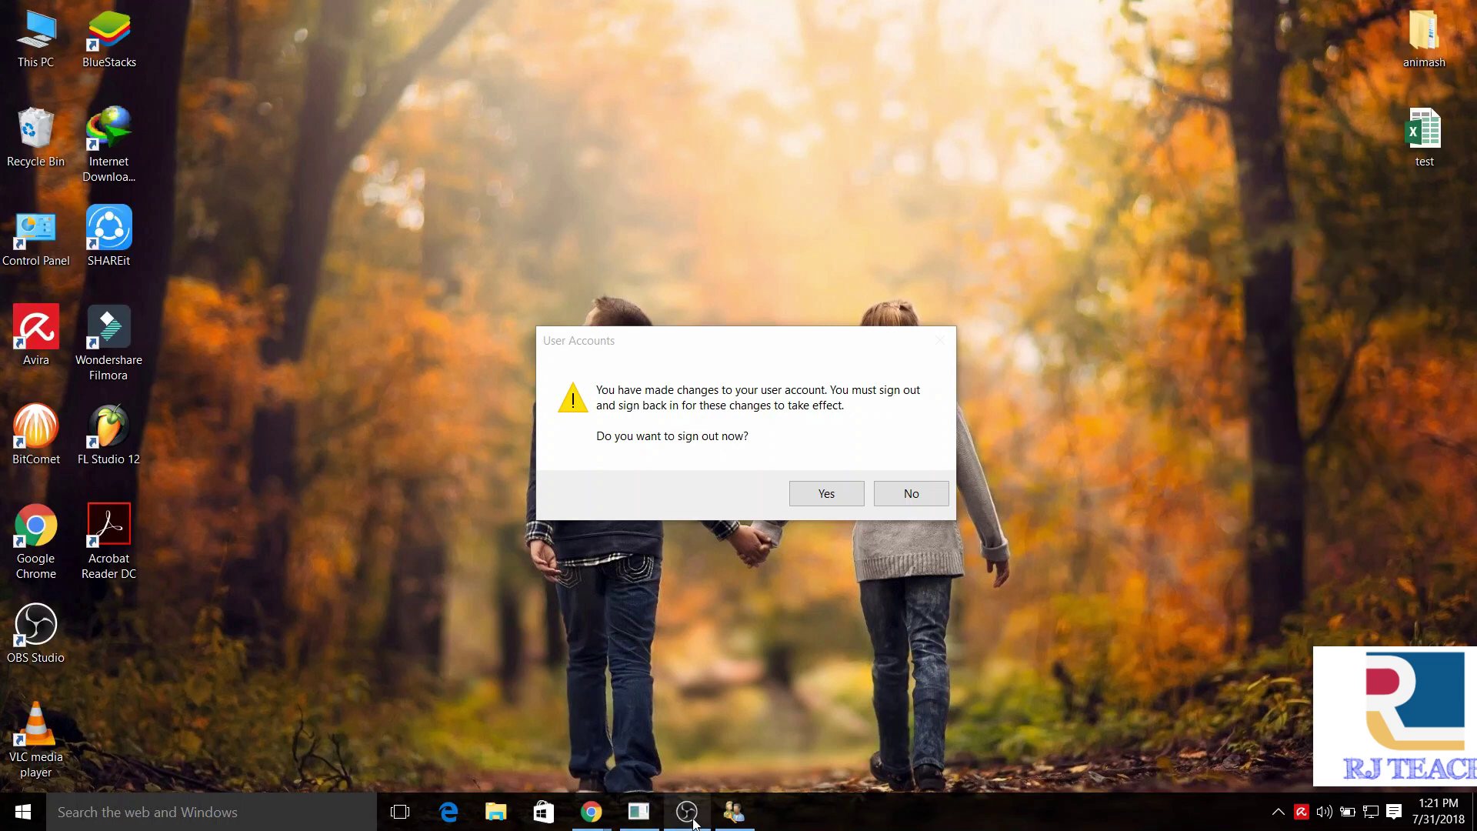
pyautogui.moveTo(693, 821)
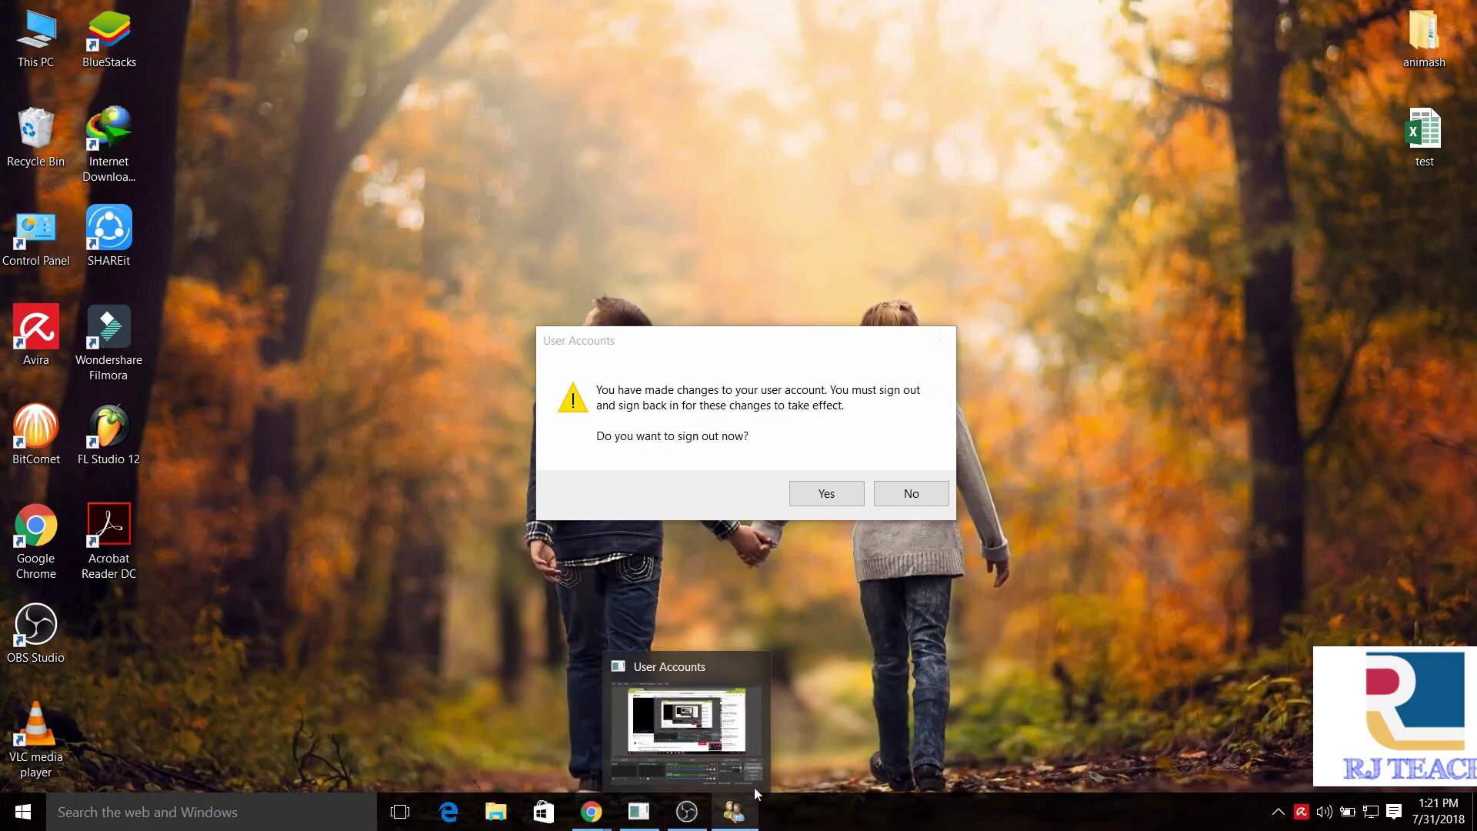
pyautogui.click(687, 811)
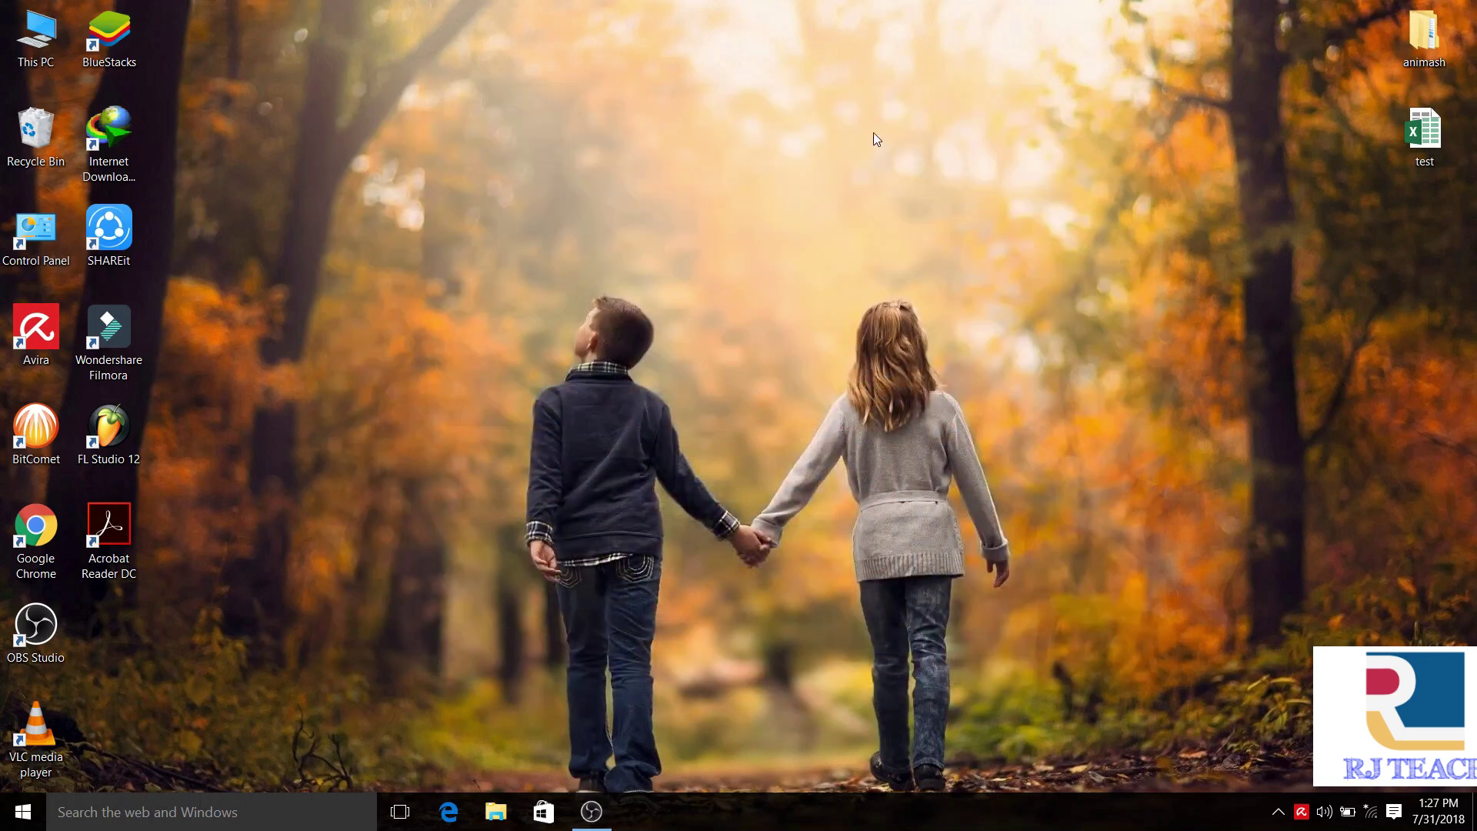
pyautogui.rightClick(874, 133)
pyautogui.click(968, 193)
pyautogui.rightClick(576, 224)
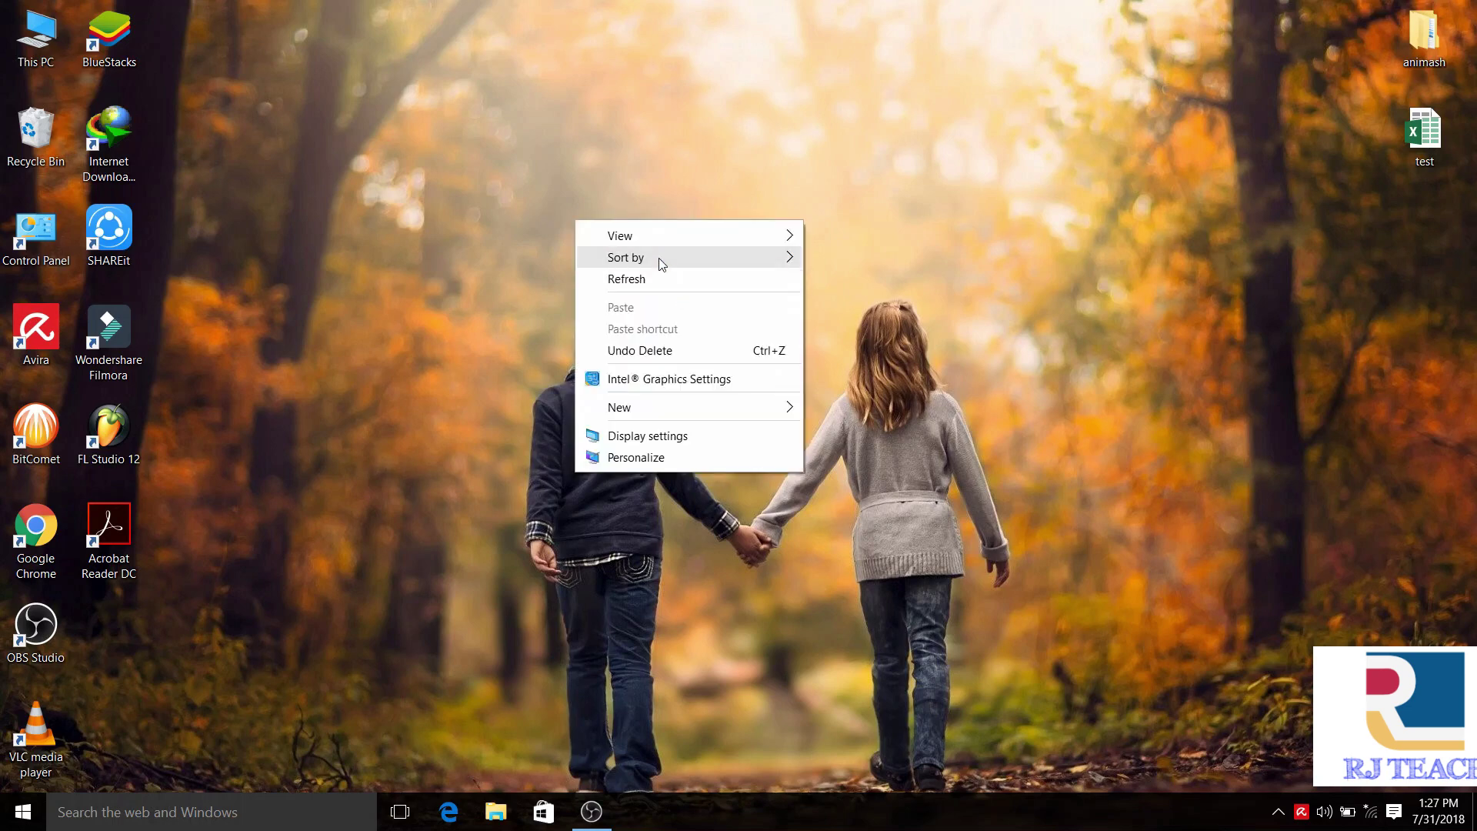
pyautogui.click(657, 279)
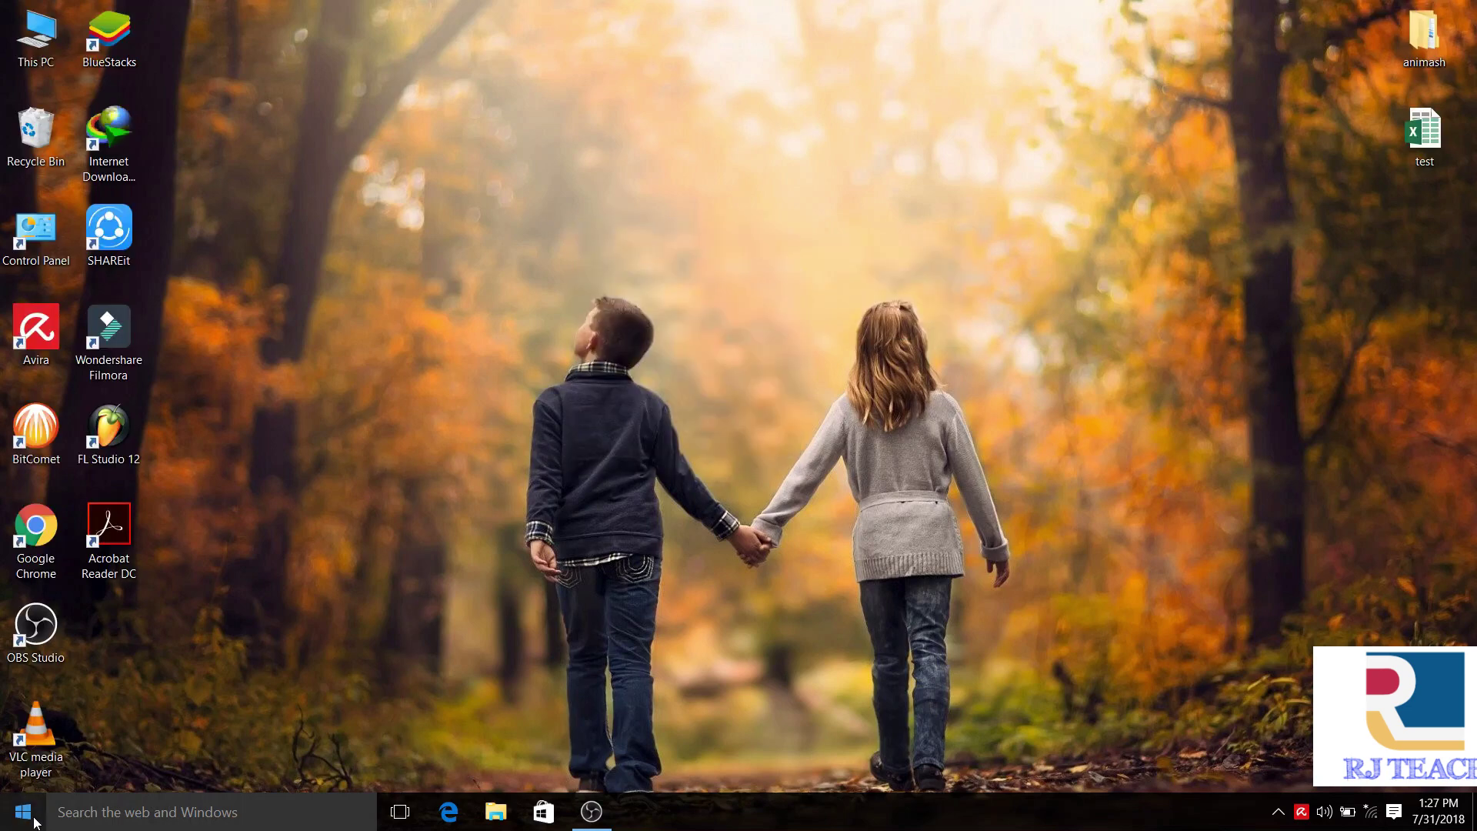
# Check the signed-in account's displayed name in Start and return to the desktop
pyautogui.click(23, 812)
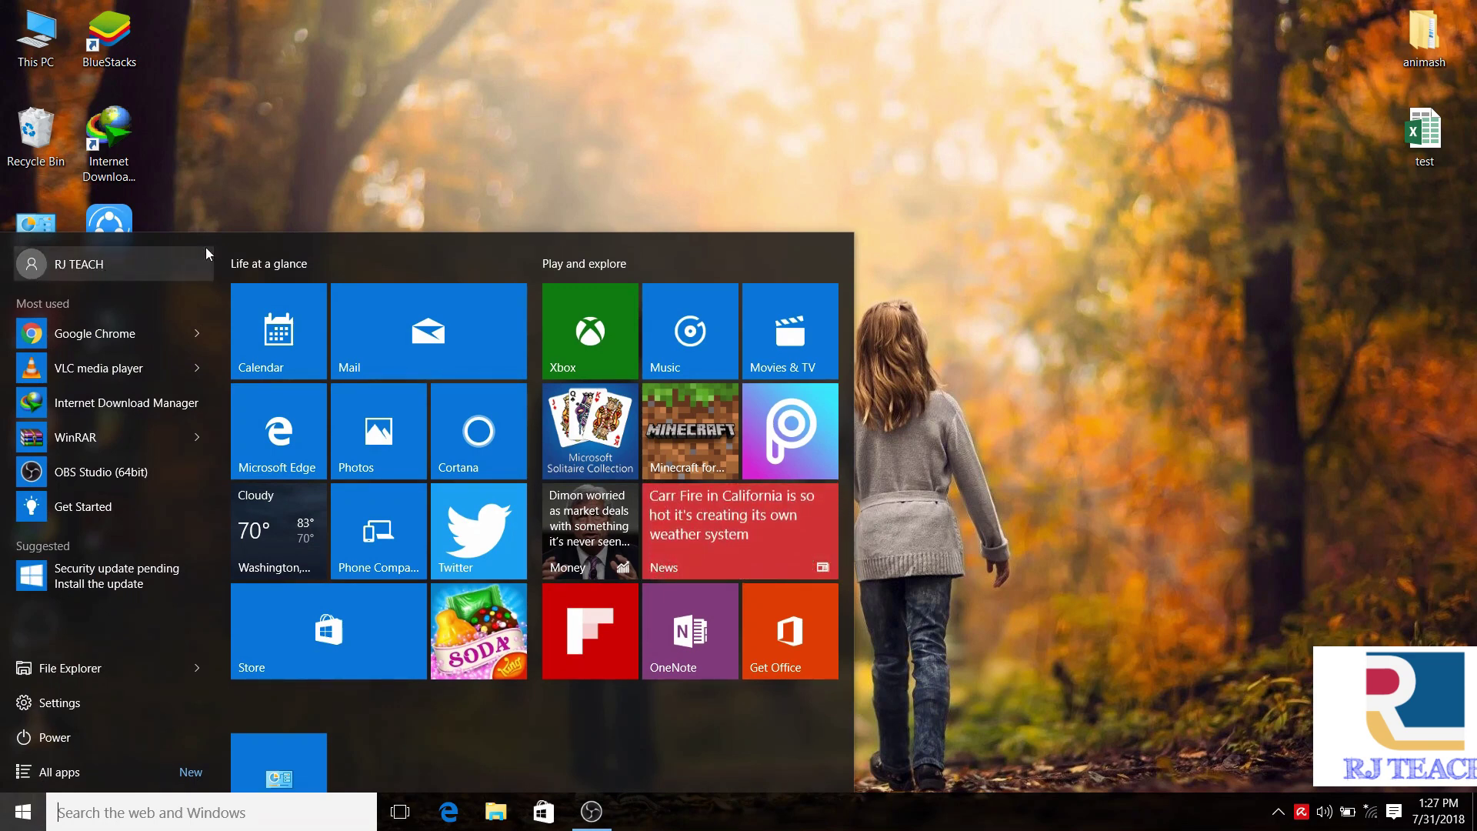
pyautogui.click(880, 137)
pyautogui.rightClick(803, 71)
pyautogui.click(893, 136)
pyautogui.rightClick(798, 122)
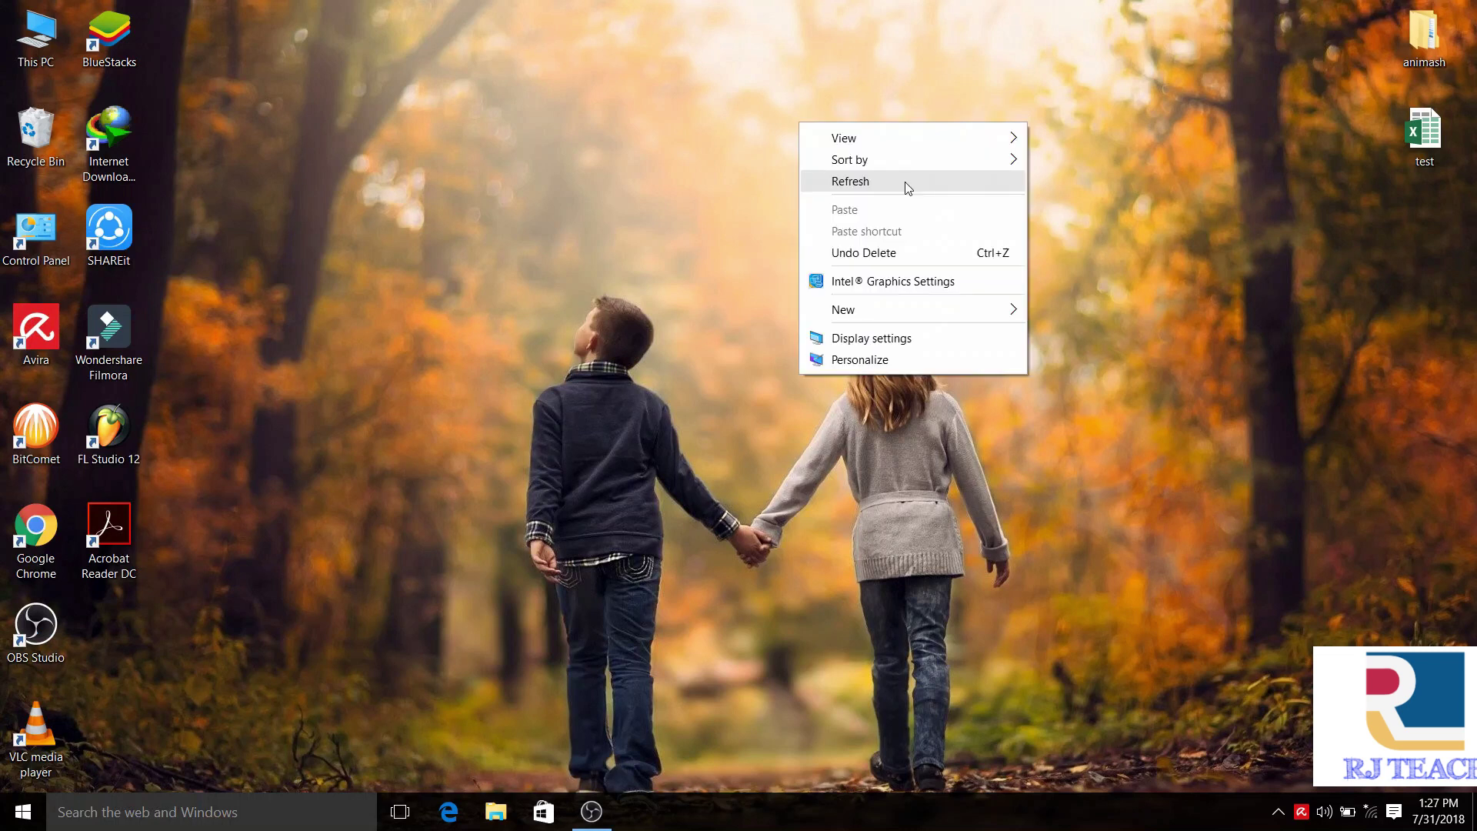
pyautogui.click(906, 186)
pyautogui.rightClick(824, 150)
pyautogui.click(924, 212)
pyautogui.rightClick(887, 197)
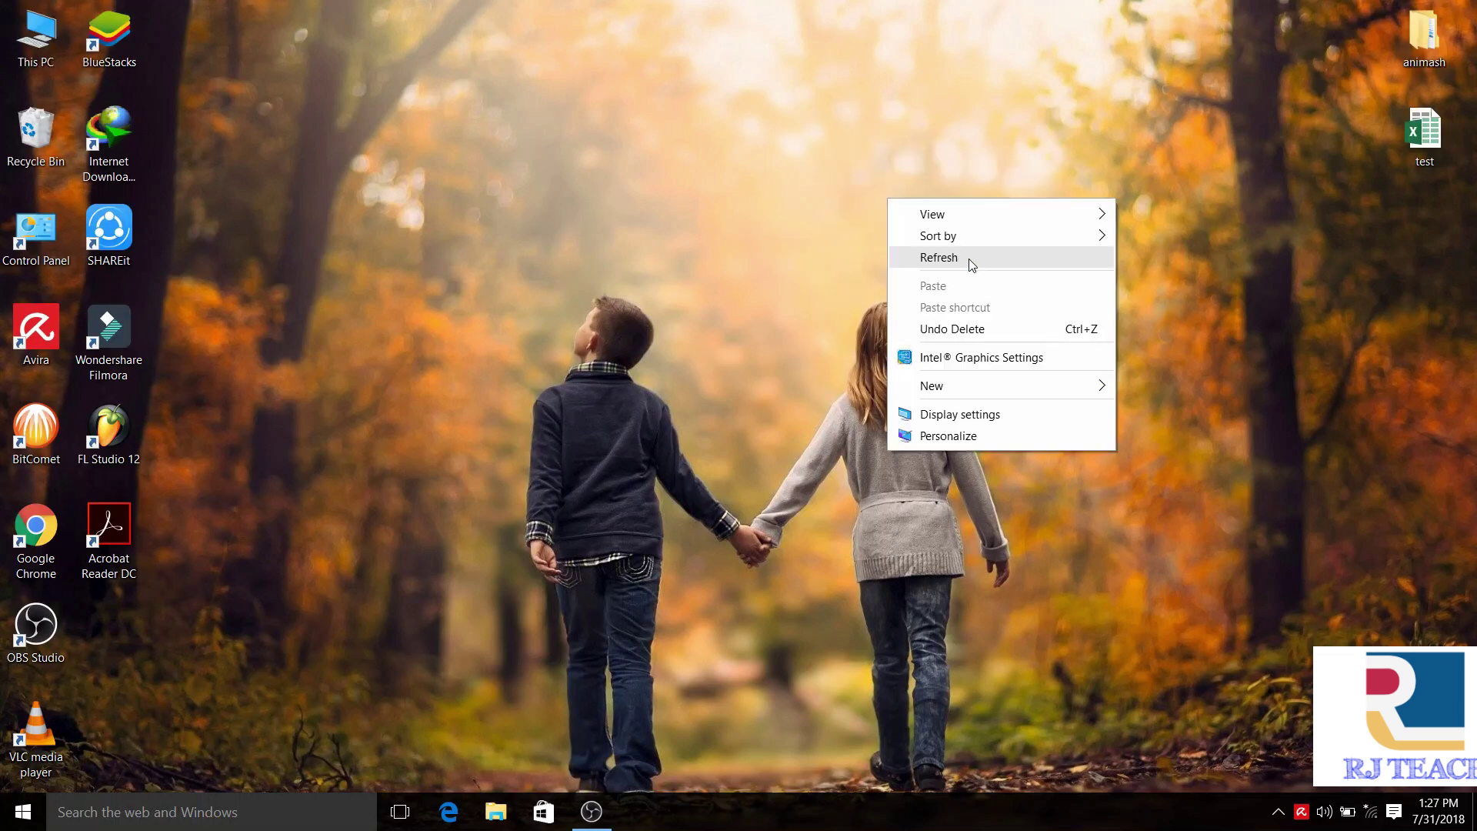
pyautogui.click(978, 261)
pyautogui.rightClick(806, 235)
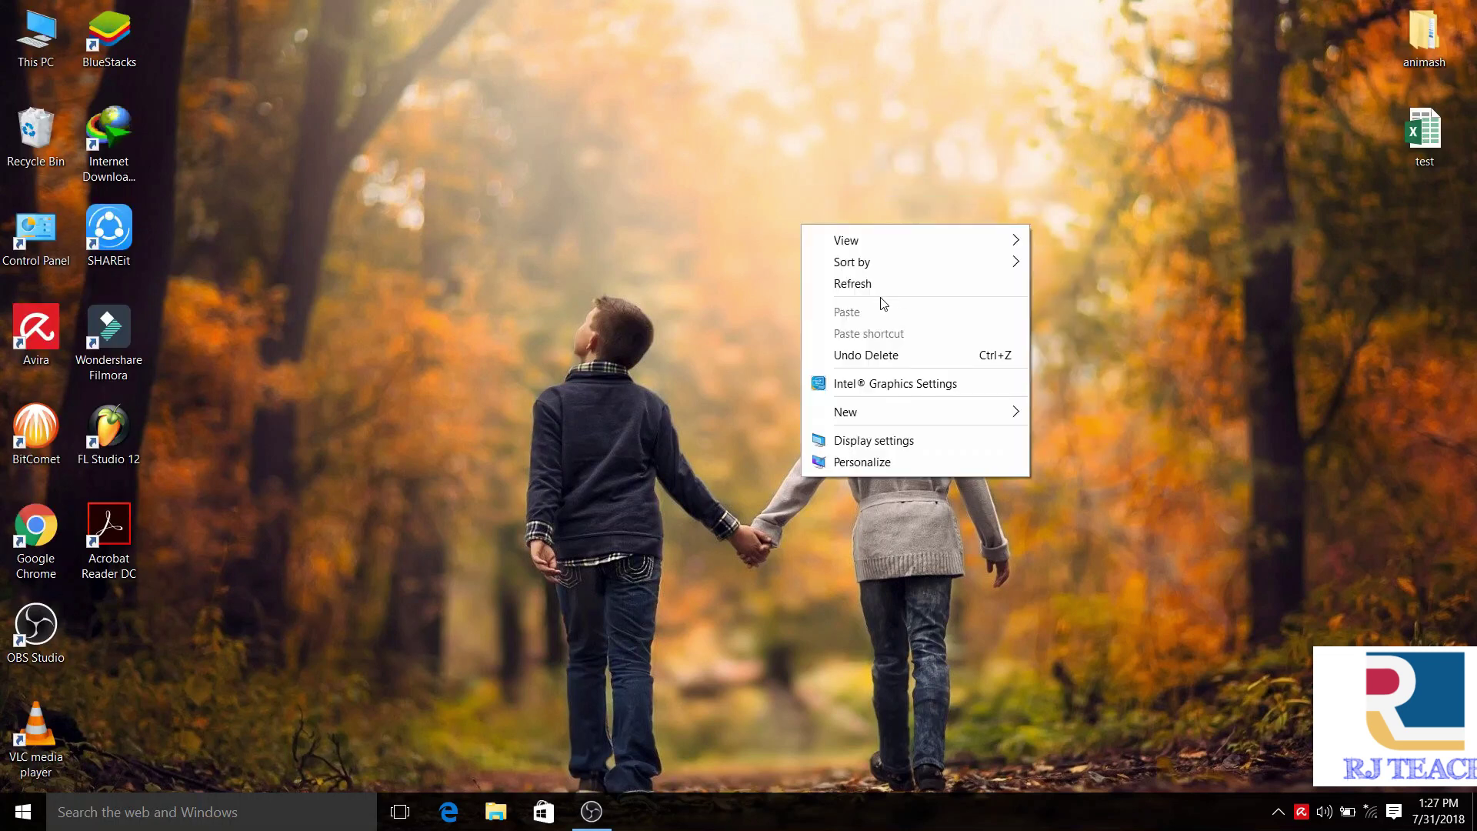
pyautogui.click(874, 288)
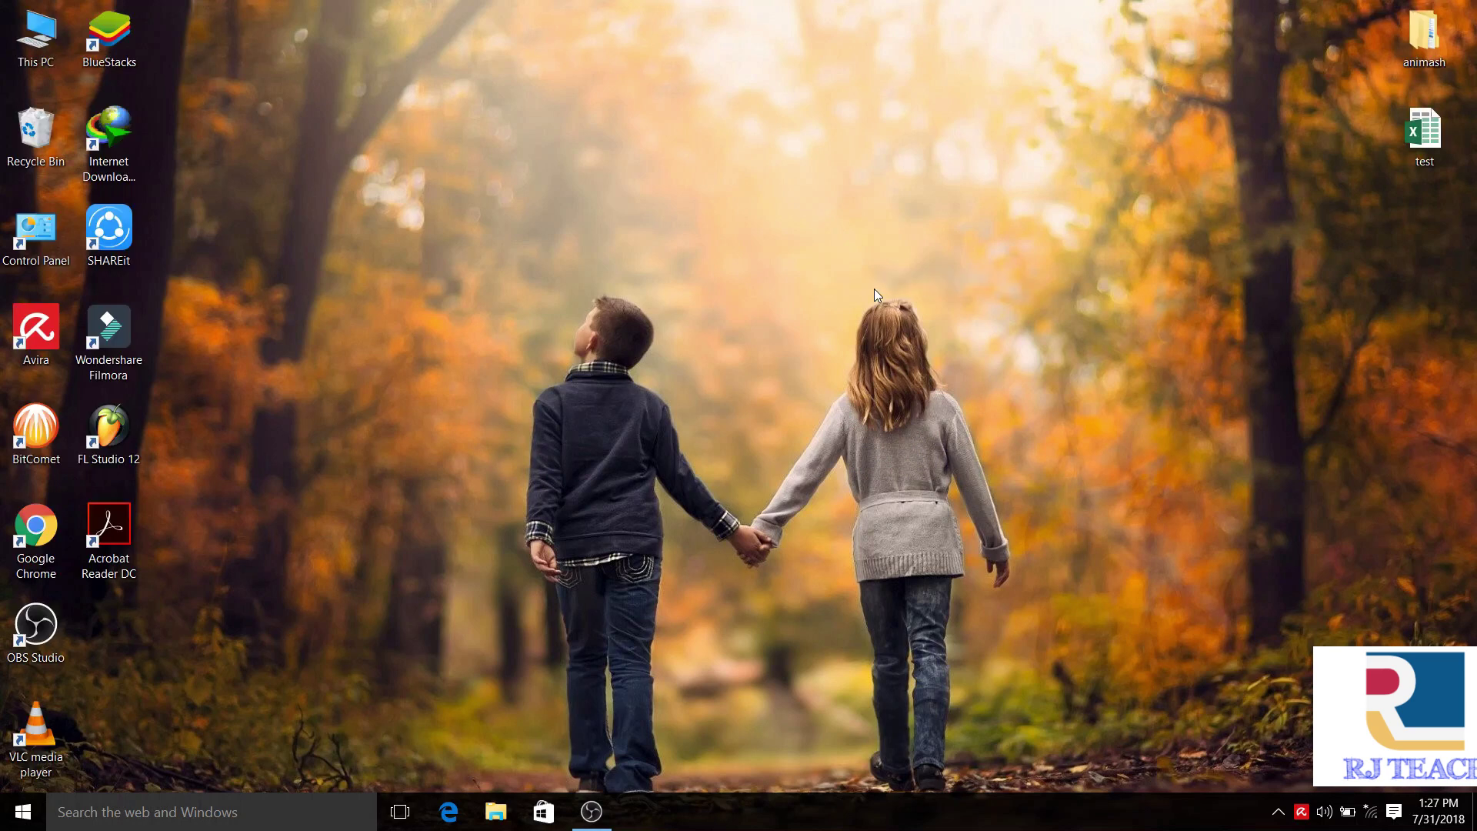
pyautogui.click(898, 264)
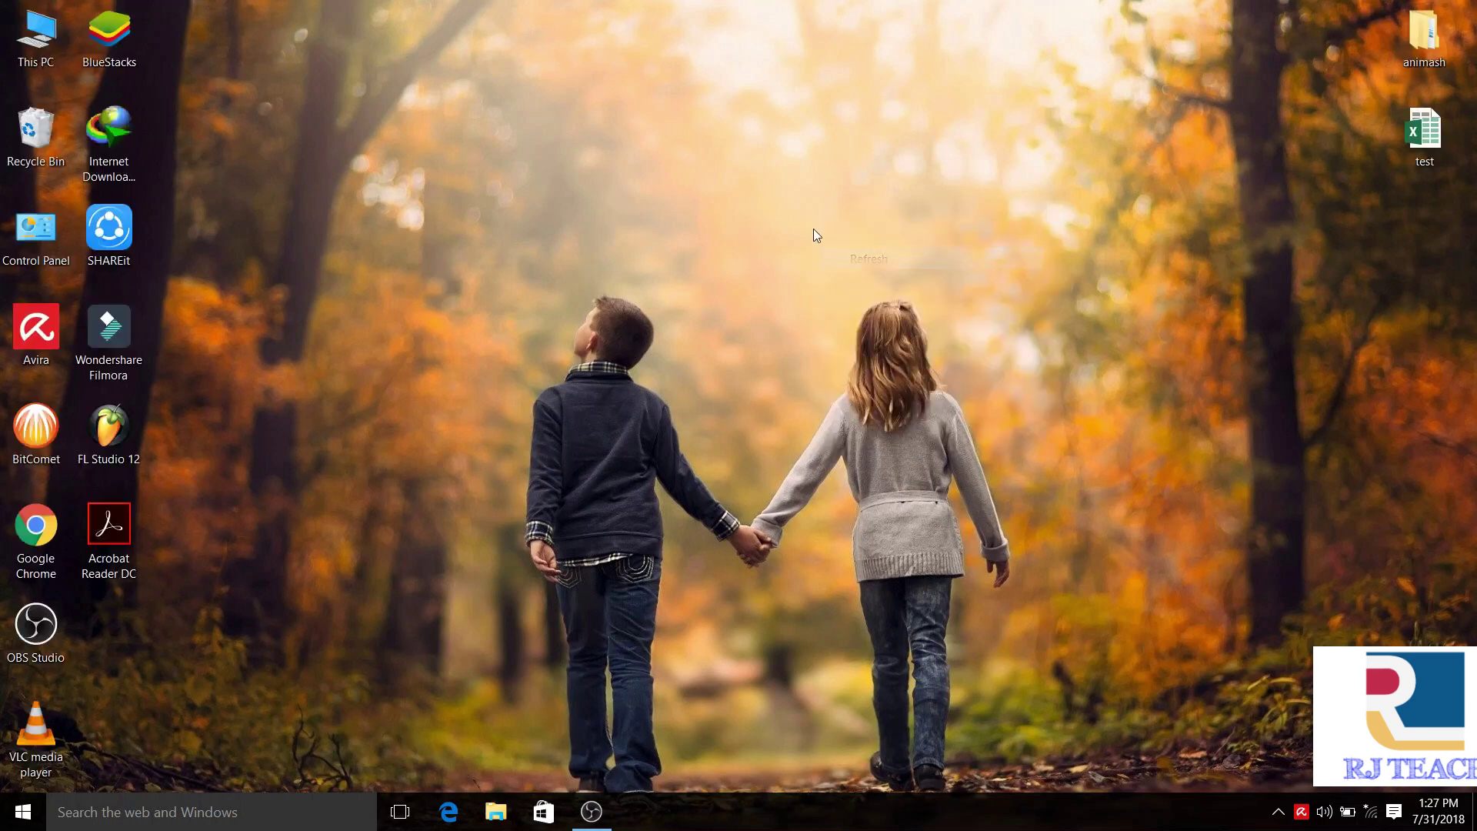
pyautogui.rightClick(808, 214)
pyautogui.click(893, 263)
pyautogui.rightClick(746, 131)
pyautogui.click(815, 192)
pyautogui.rightClick(748, 164)
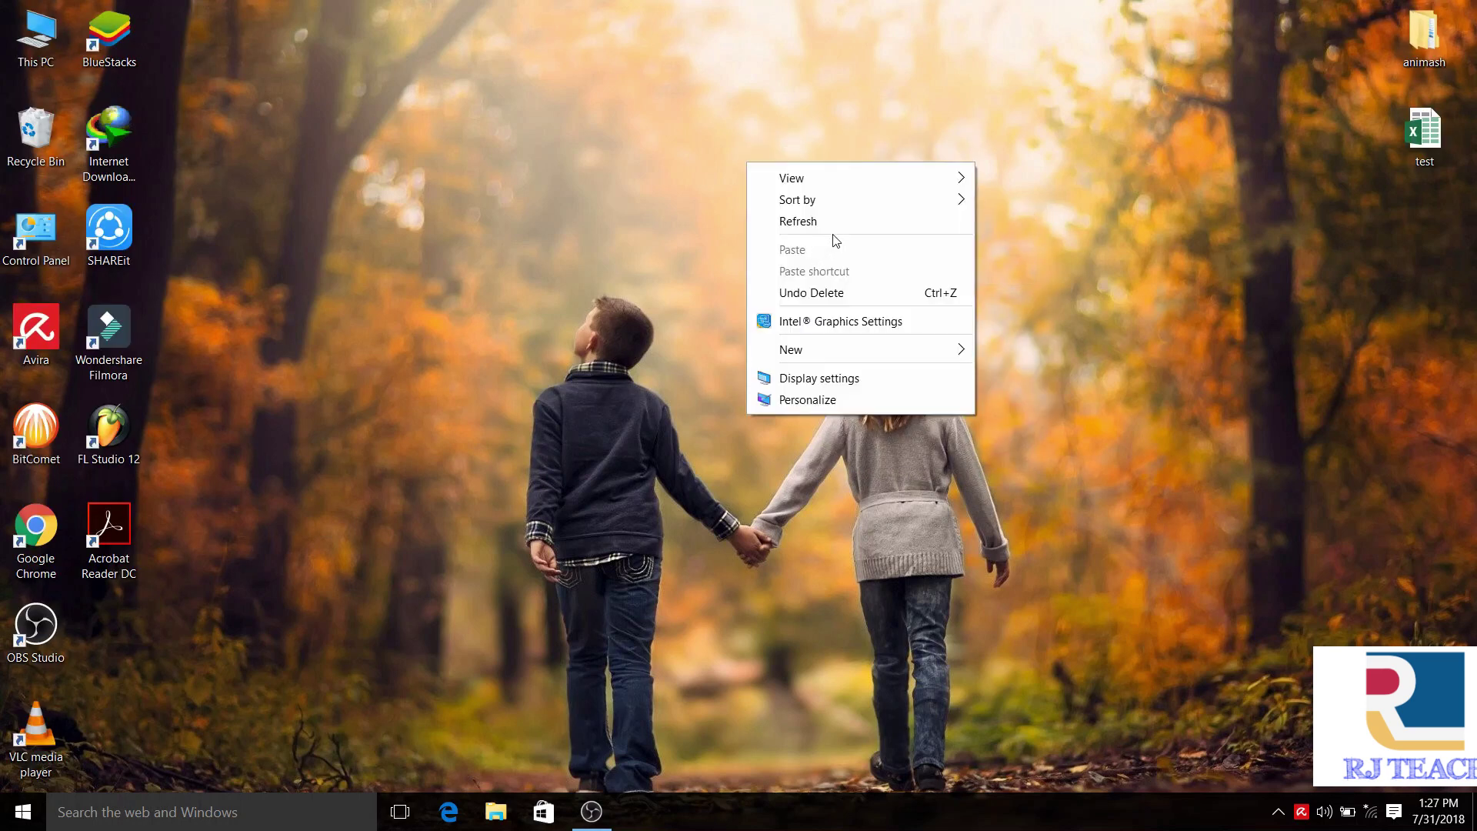
pyautogui.click(829, 227)
pyautogui.rightClick(823, 225)
pyautogui.click(938, 289)
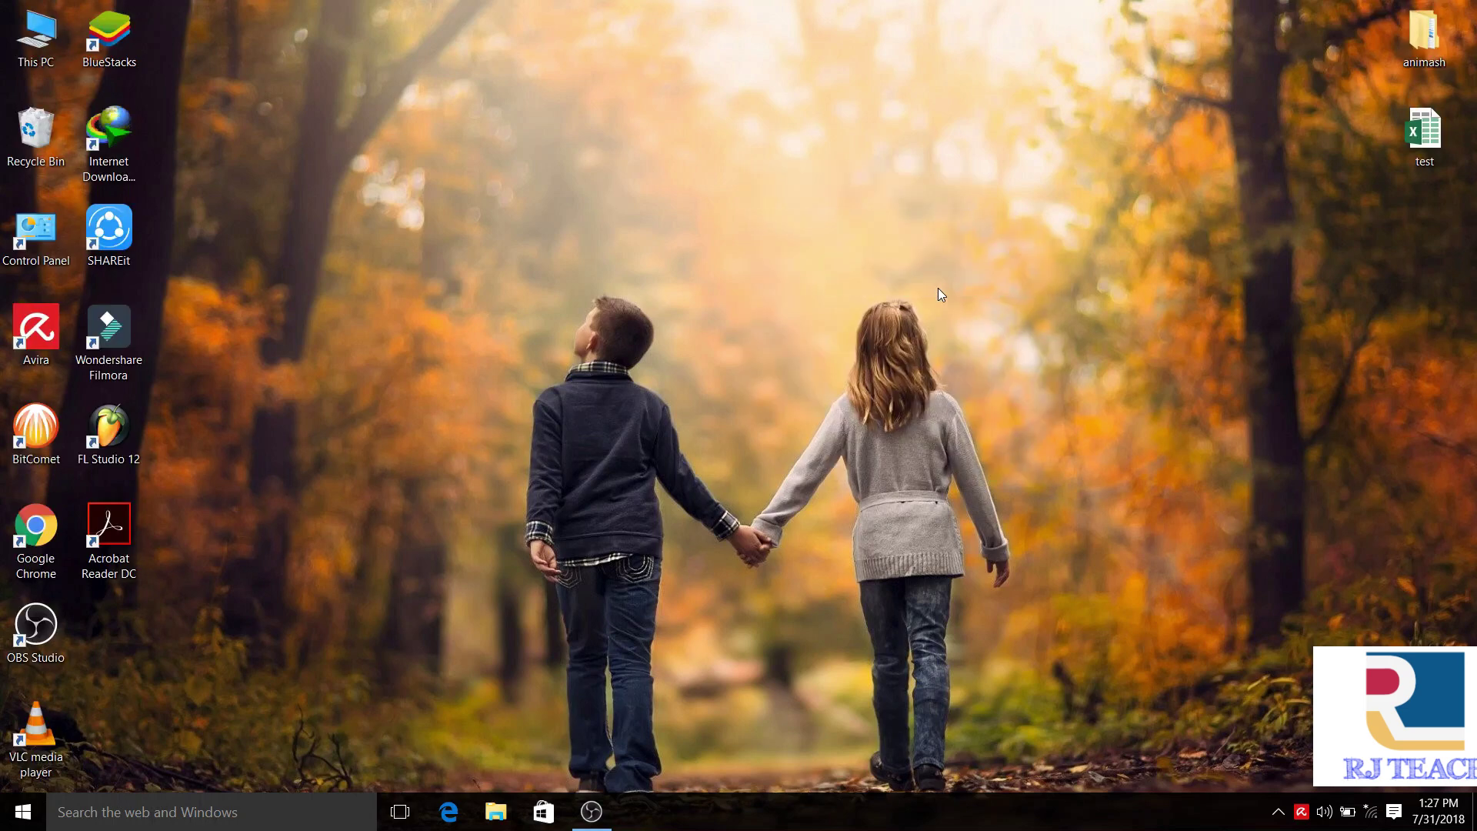
pyautogui.rightClick(934, 286)
pyautogui.click(978, 351)
pyautogui.rightClick(955, 270)
pyautogui.click(1022, 326)
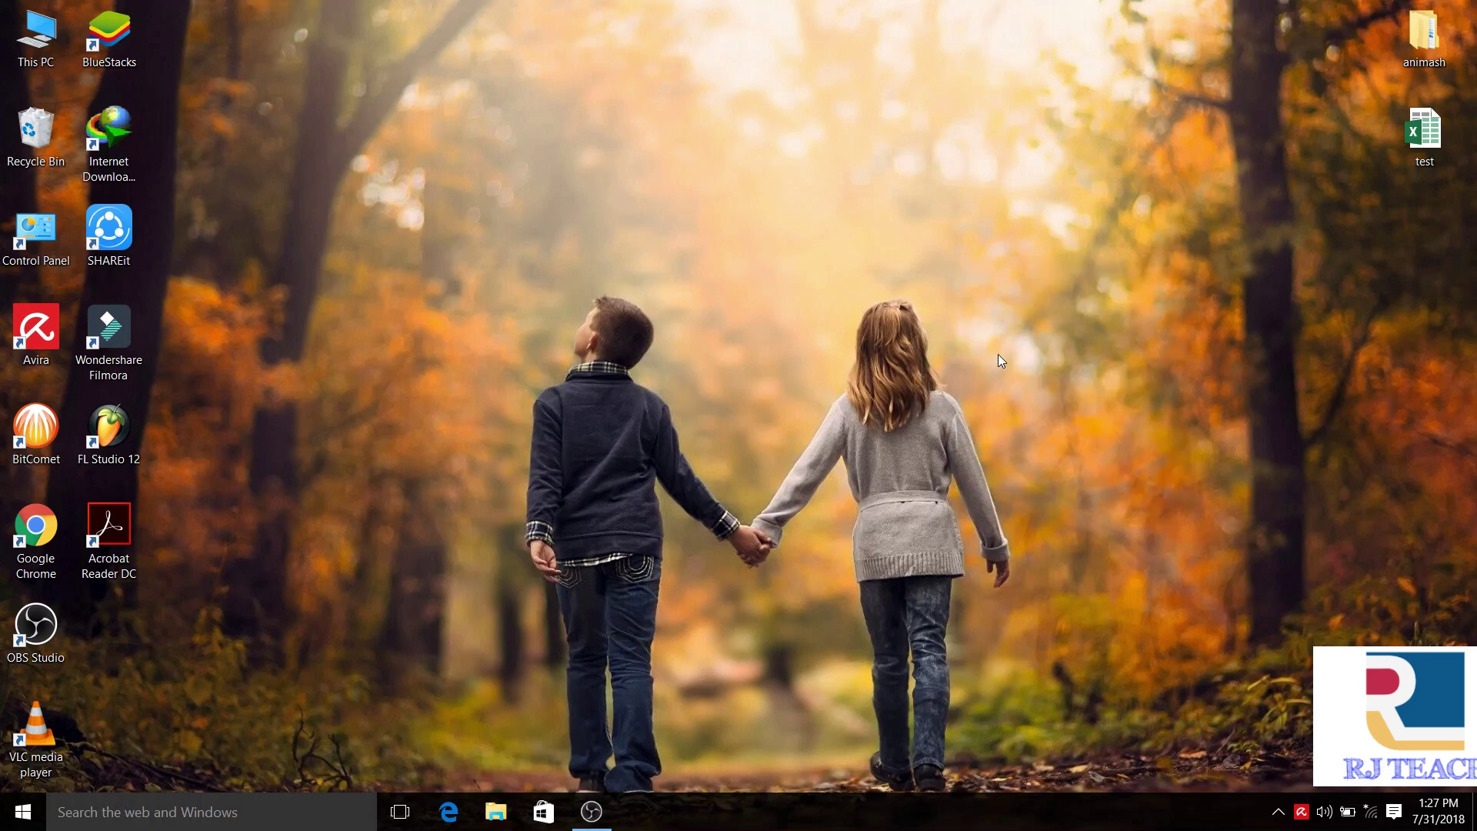